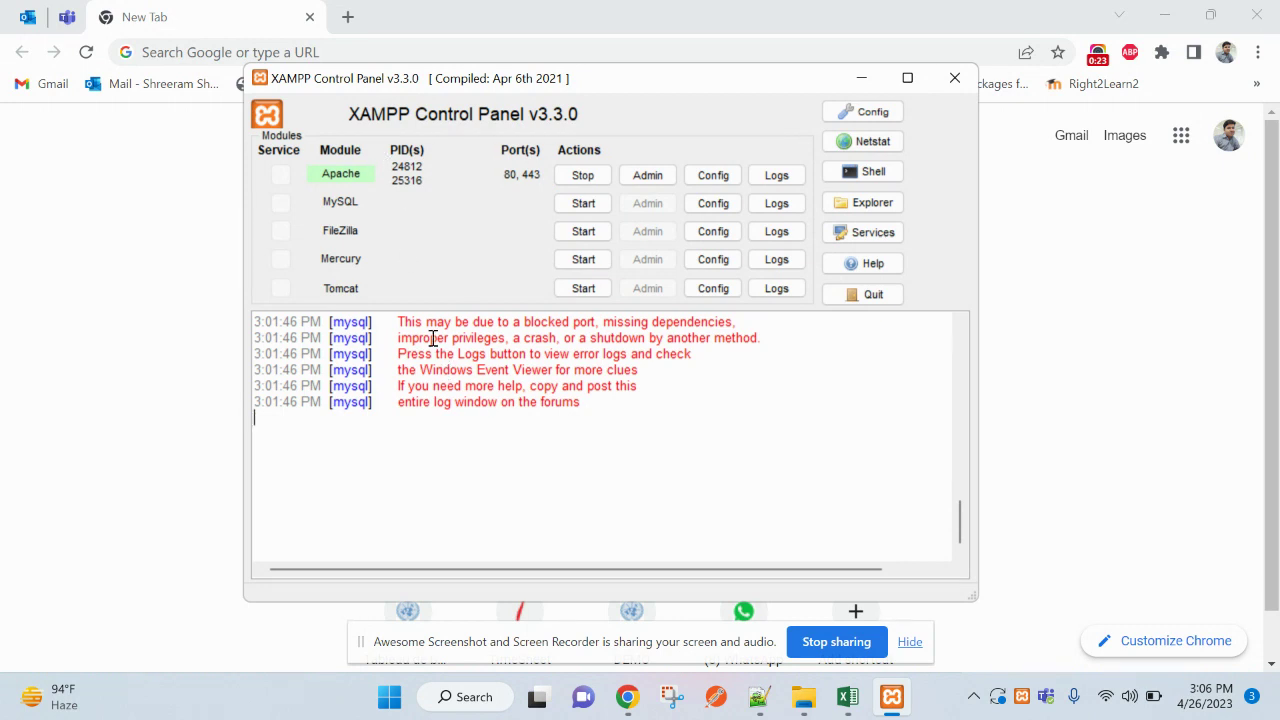
# Try to start the MySQL module in the XAMPP Control Panel and examine the resulting log entries
pyautogui.moveTo(403, 321); pyautogui.dragTo(604, 322)
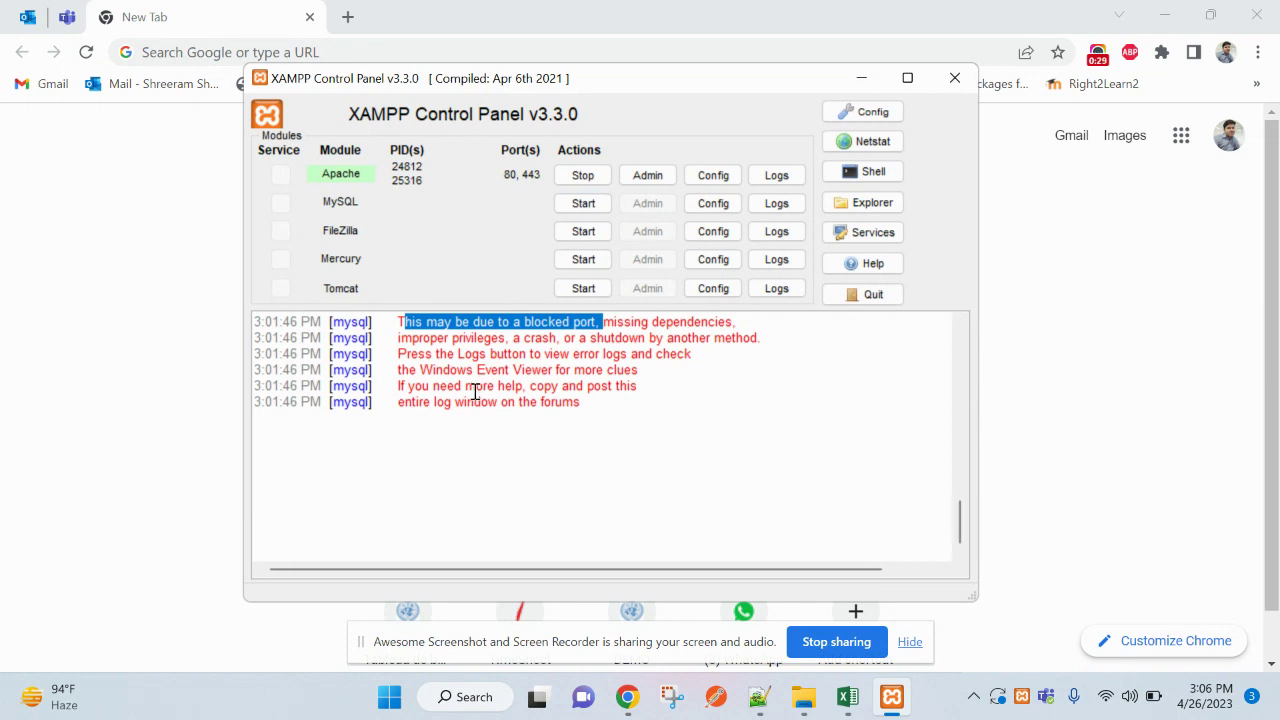
pyautogui.click(583, 204)
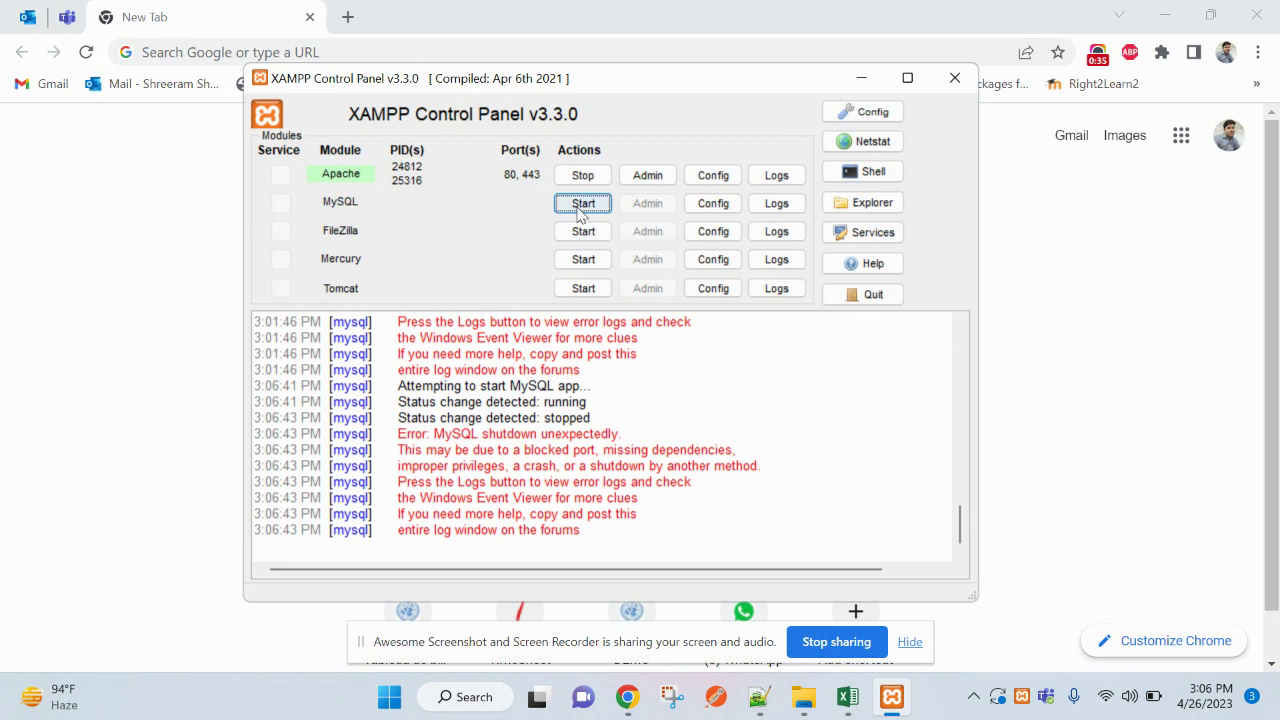
pyautogui.doubleClick(565, 420)
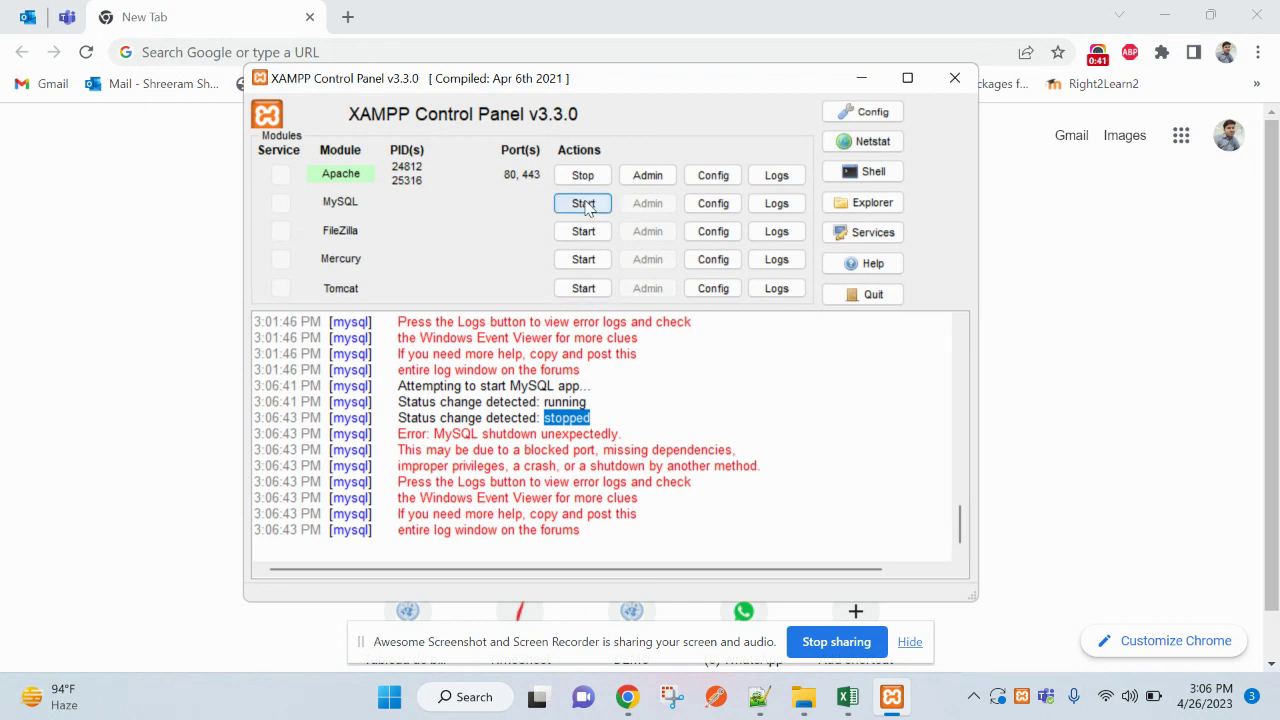
pyautogui.click(640, 383)
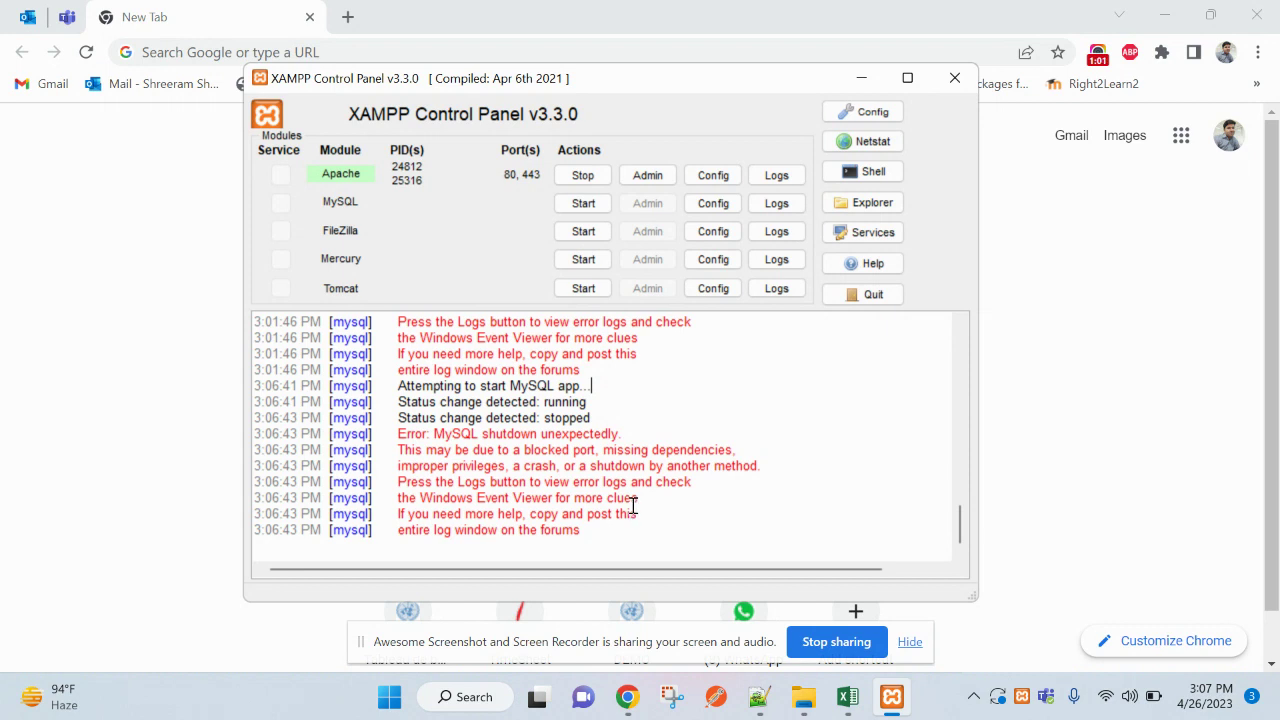
# Switch to File Explorer and open the data folder inside C:\xampp\mysql
pyautogui.click(910, 642)
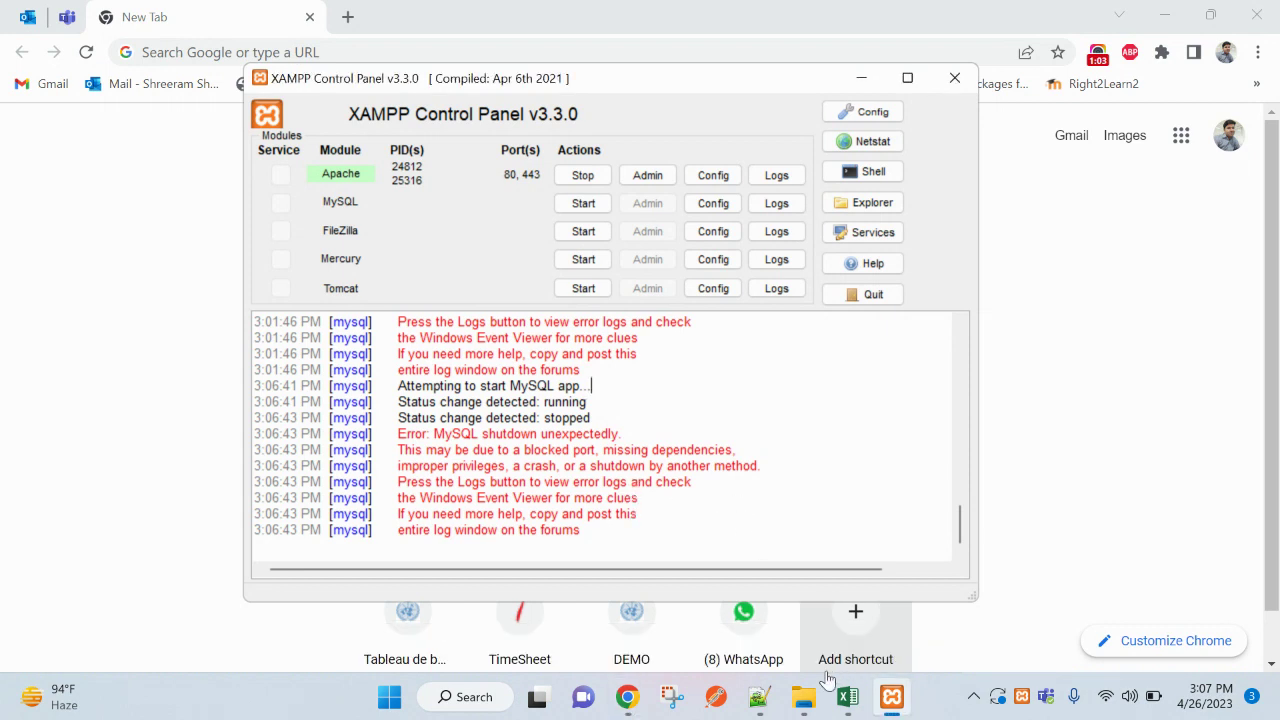
pyautogui.moveTo(805, 697)
pyautogui.click(765, 610)
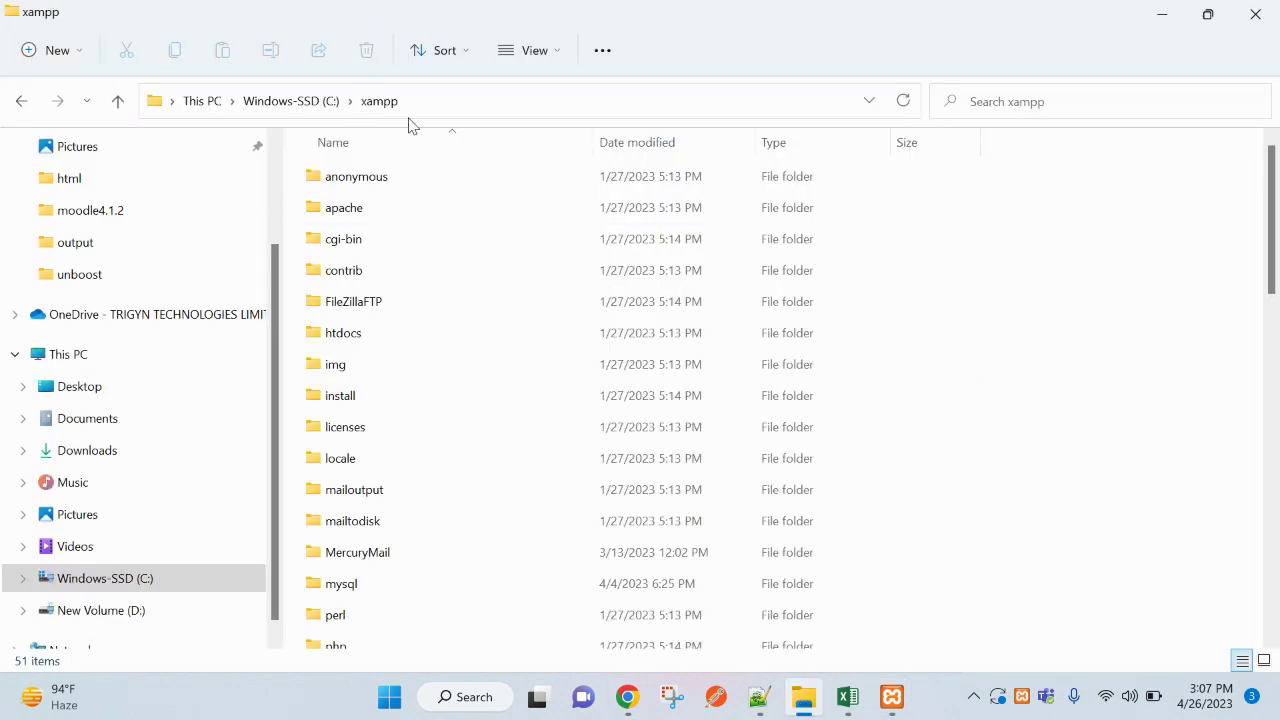
pyautogui.click(427, 104)
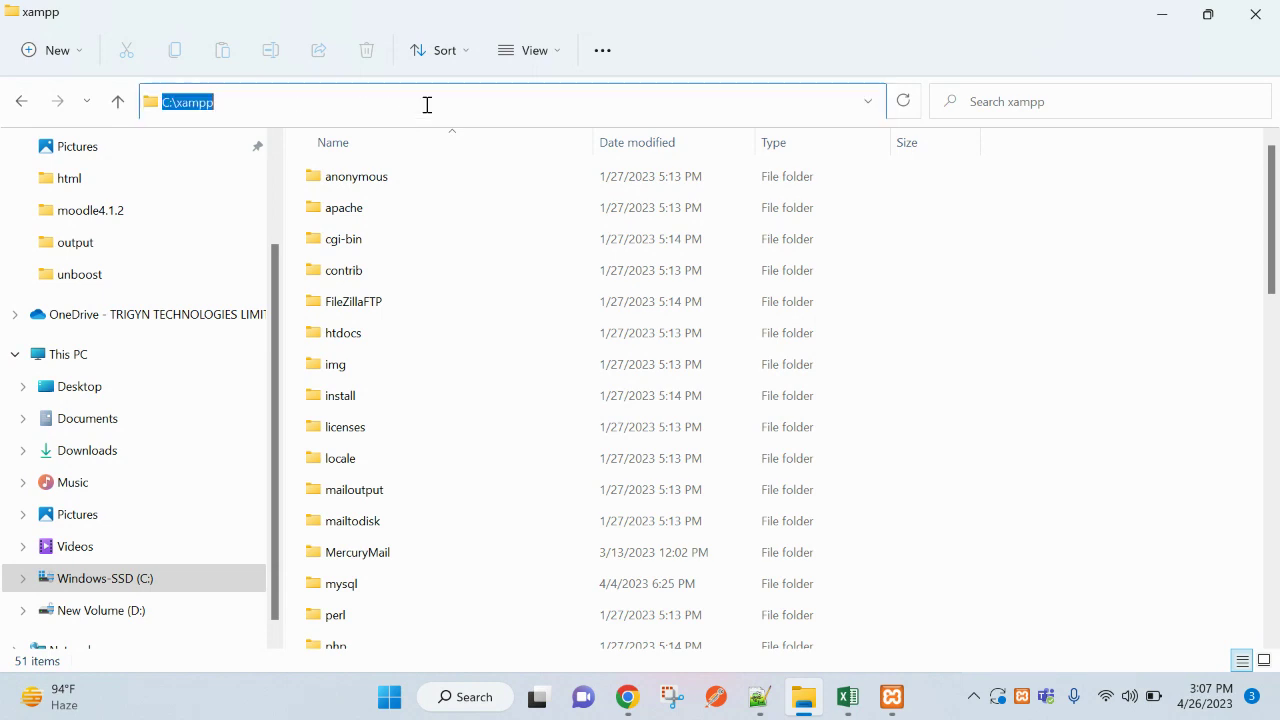
pyautogui.click(1059, 420)
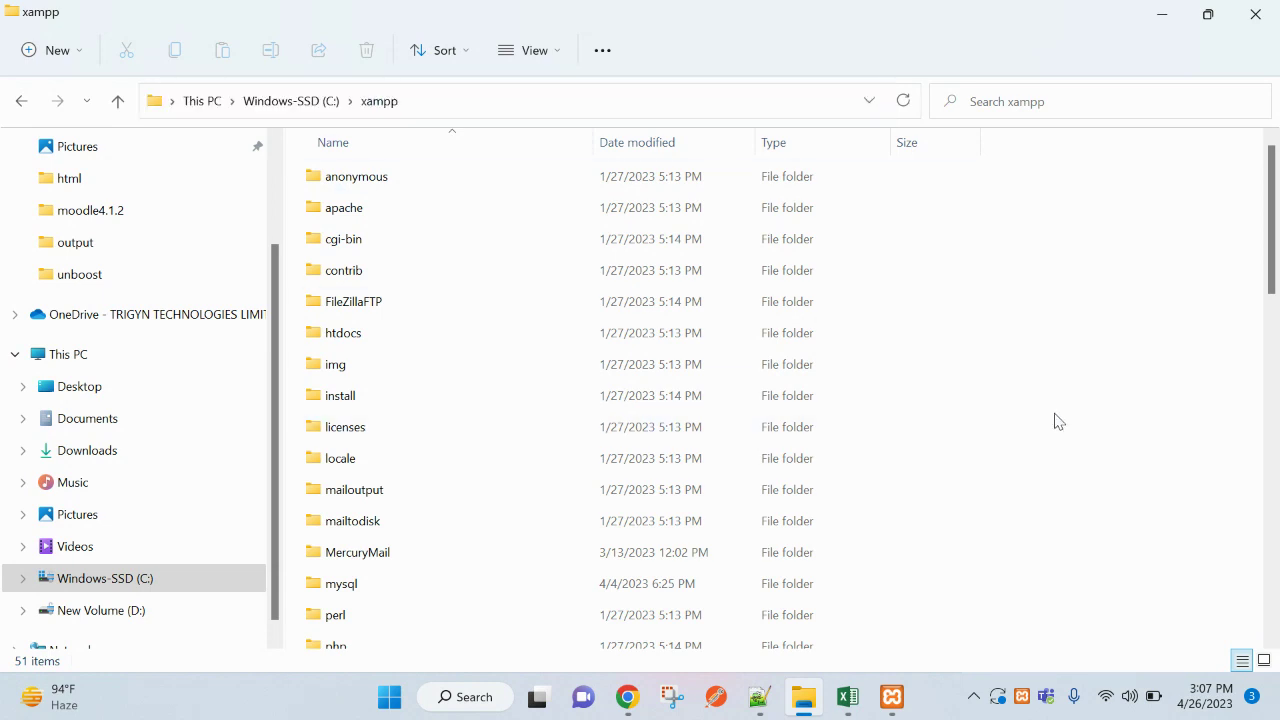
pyautogui.press('m')
pyautogui.press('y')
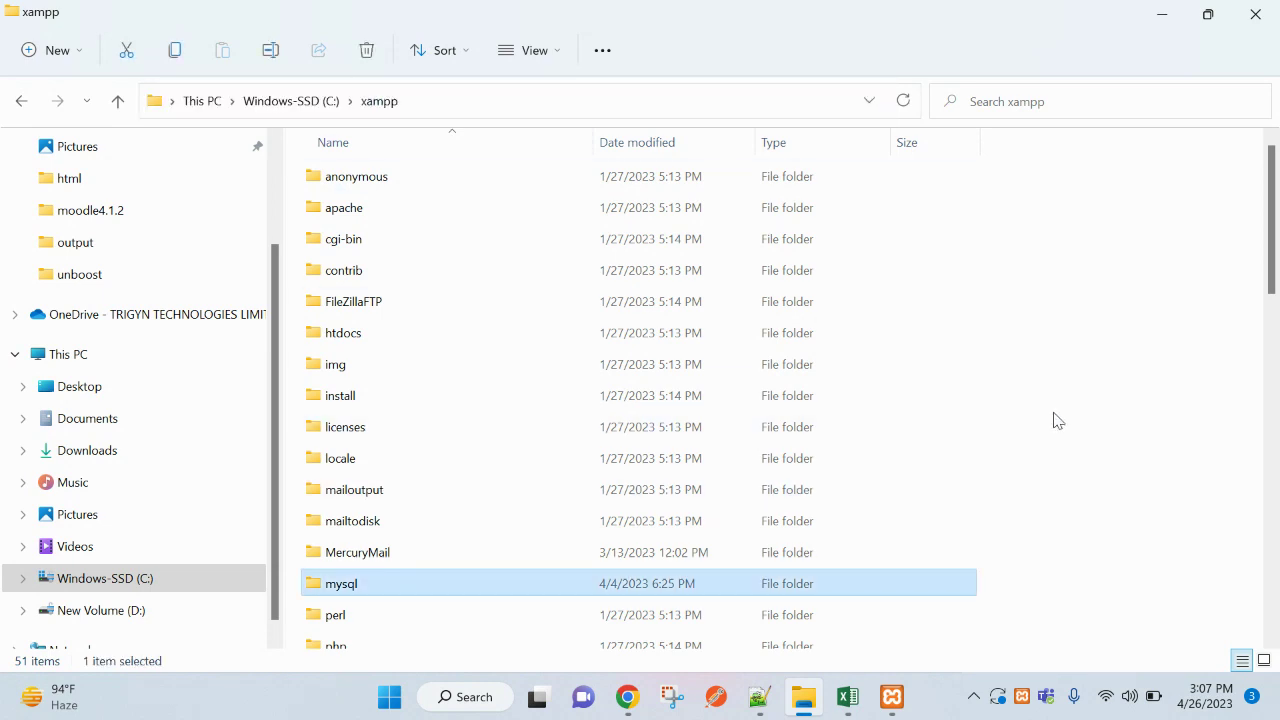
pyautogui.press('Return')
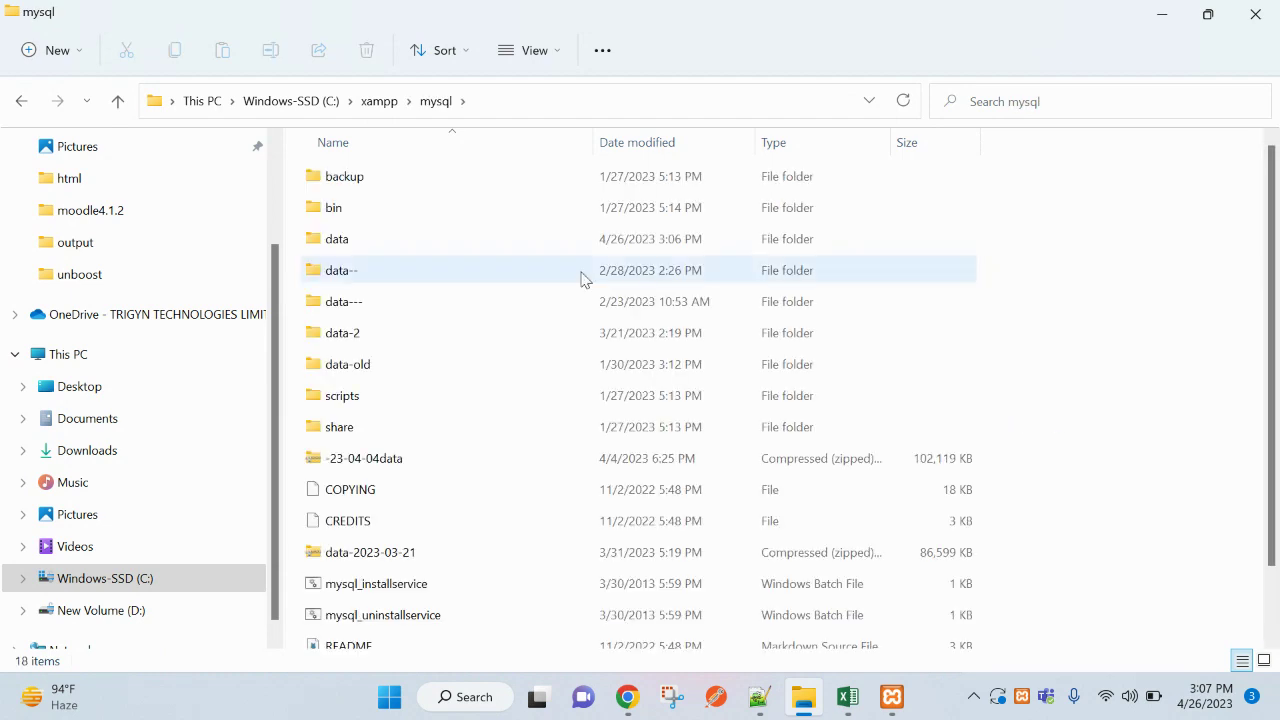
pyautogui.doubleClick(357, 254)
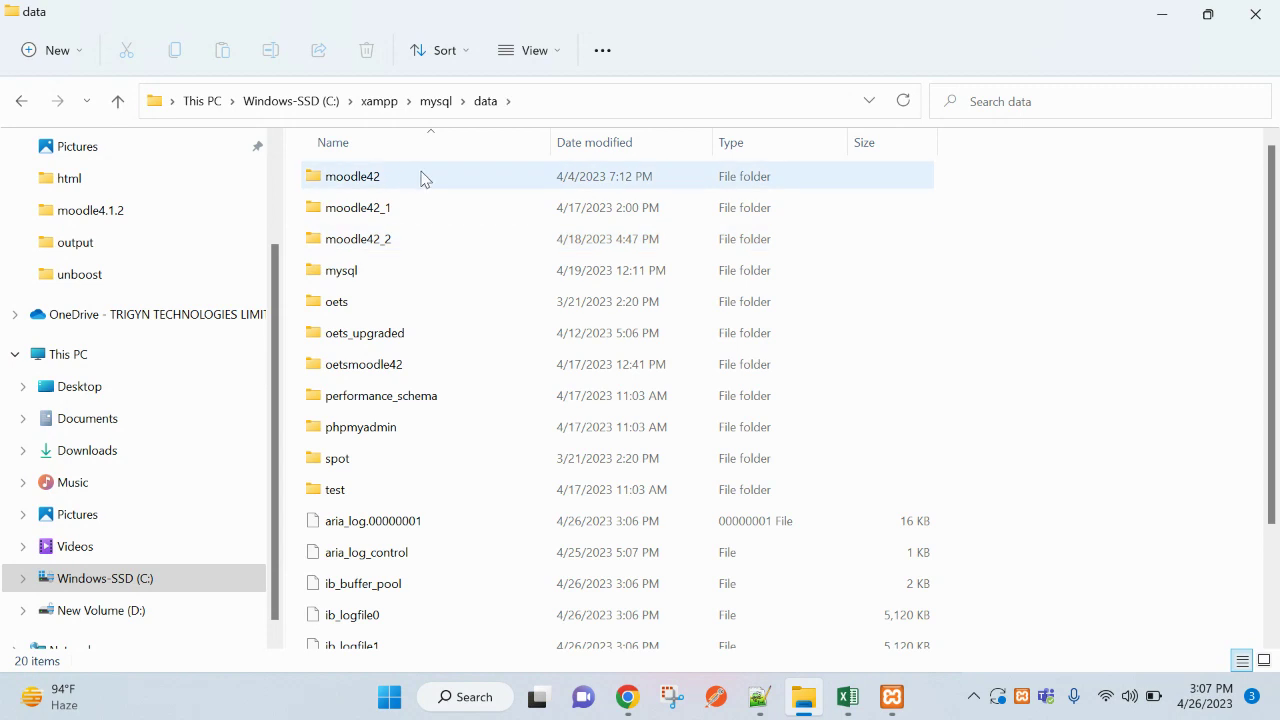
# Permanently delete all loose files in the data folder, from aria_log.00000001 to mysql_error, except ibdata1
pyautogui.scroll(-2, 445, 408)
pyautogui.scroll(2, 445, 408)
pyautogui.scroll(-2, 437, 401)
pyautogui.click(437, 401)
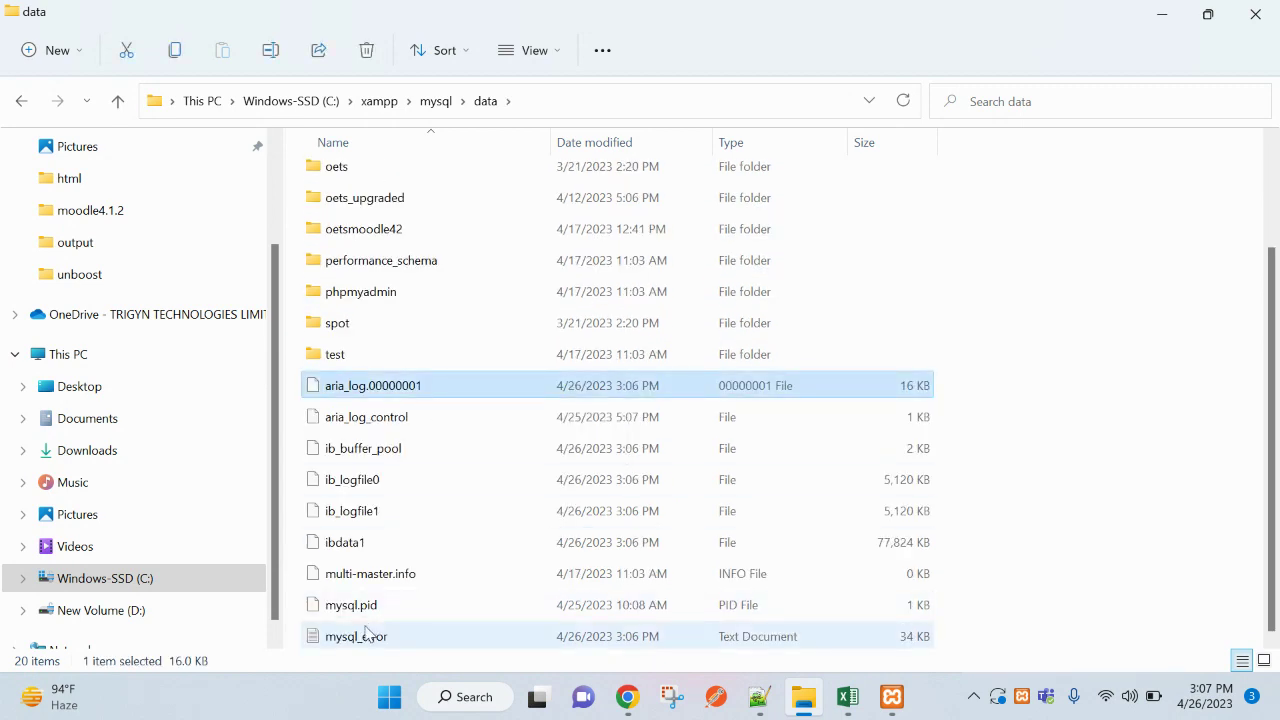
pyautogui.keyDown('shift'); pyautogui.click(366, 636); pyautogui.keyUp('shift')
pyautogui.keyDown('ctrl'); pyautogui.click(366, 546); pyautogui.keyUp('ctrl')
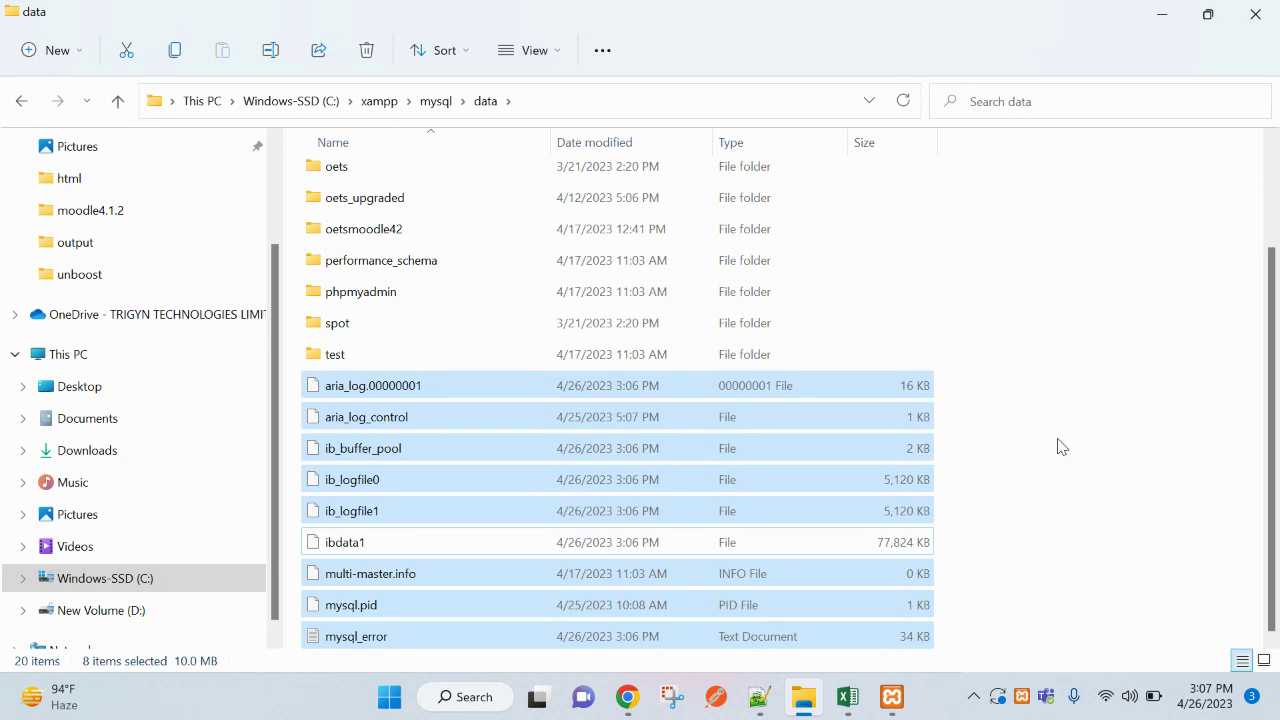
pyautogui.hotkey('shift', 'Delete')
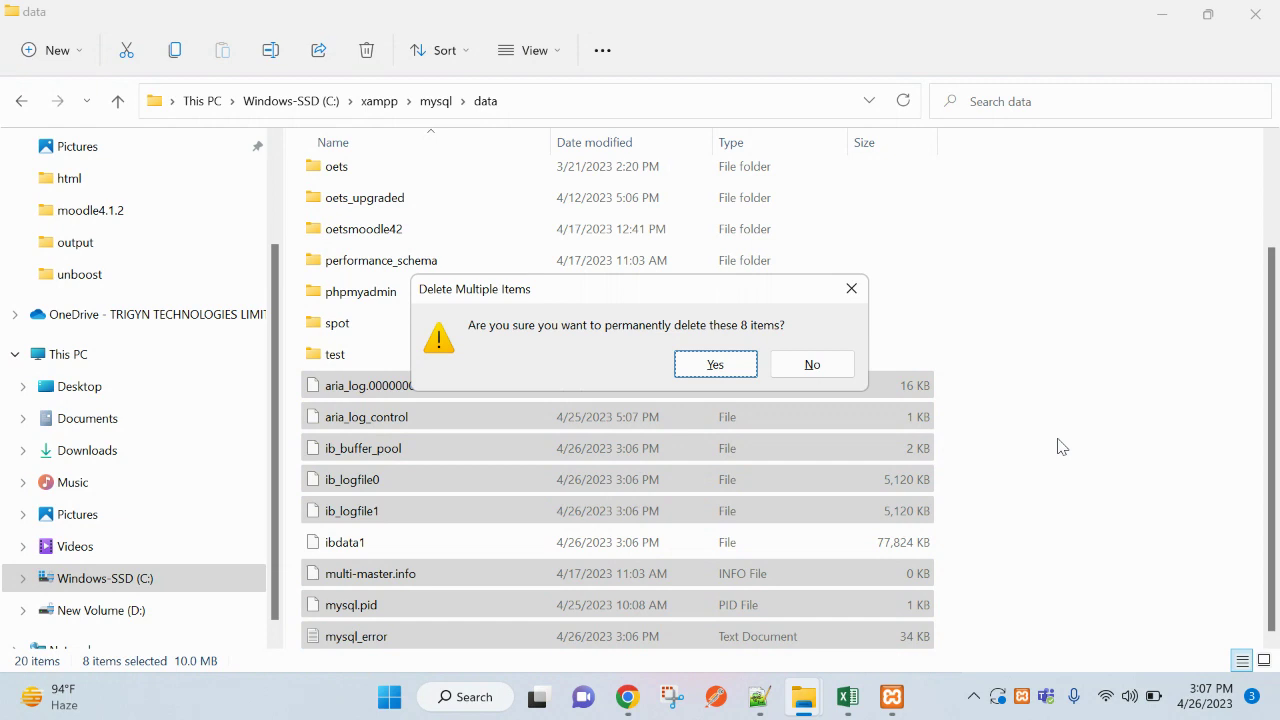
pyautogui.press('Return')
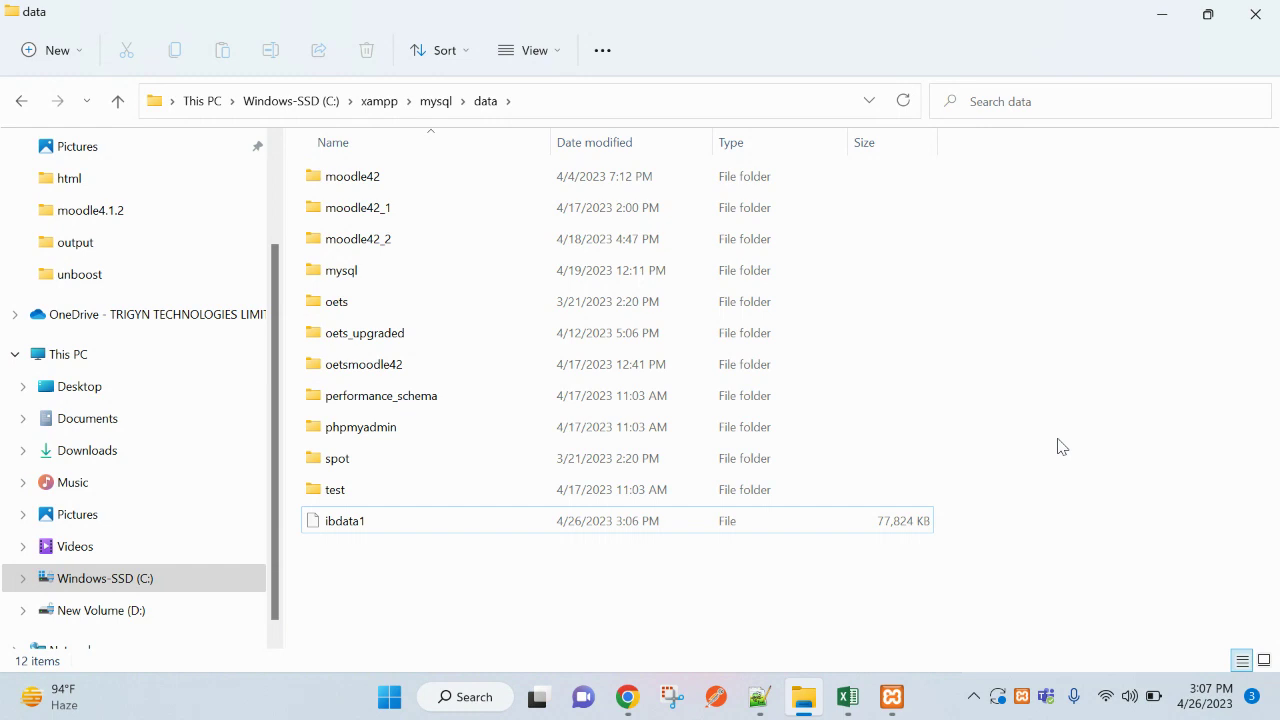
# Permanently delete the mysql, performance_schema, phpmyadmin and test folders from the data folder
pyautogui.click(345, 272)
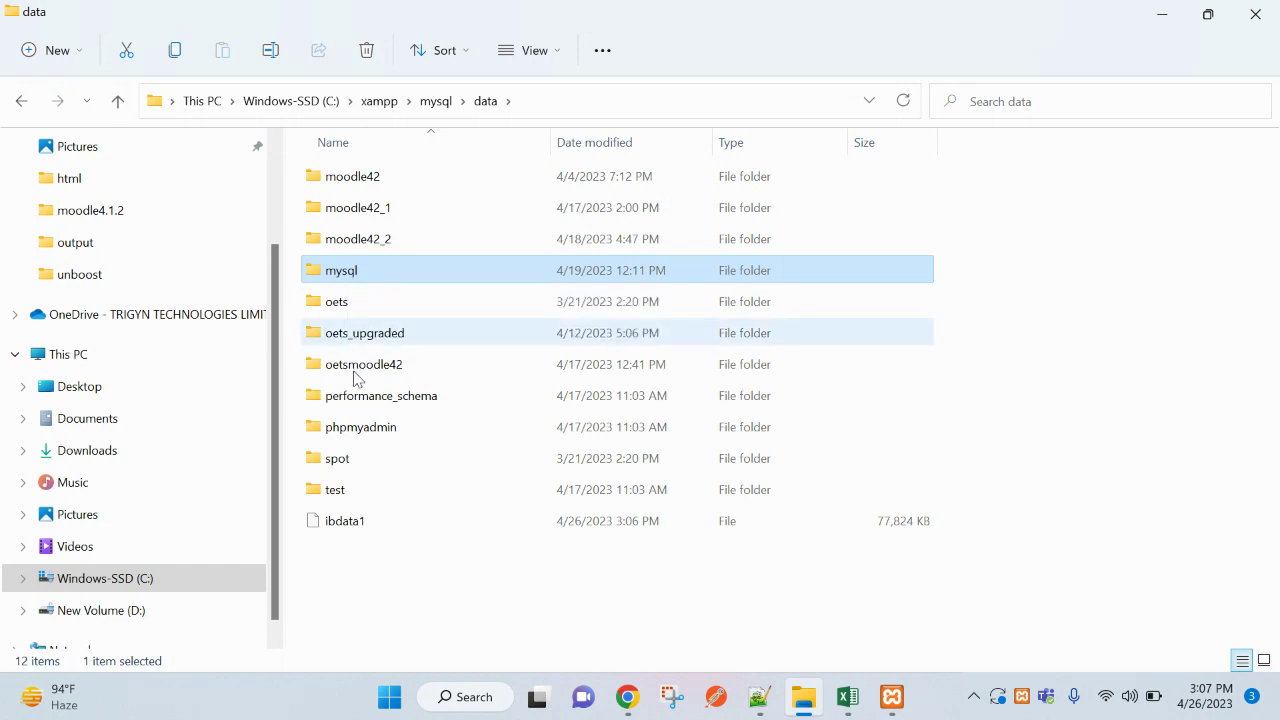
pyautogui.keyDown('ctrl'); pyautogui.click(355, 432); pyautogui.keyUp('ctrl')
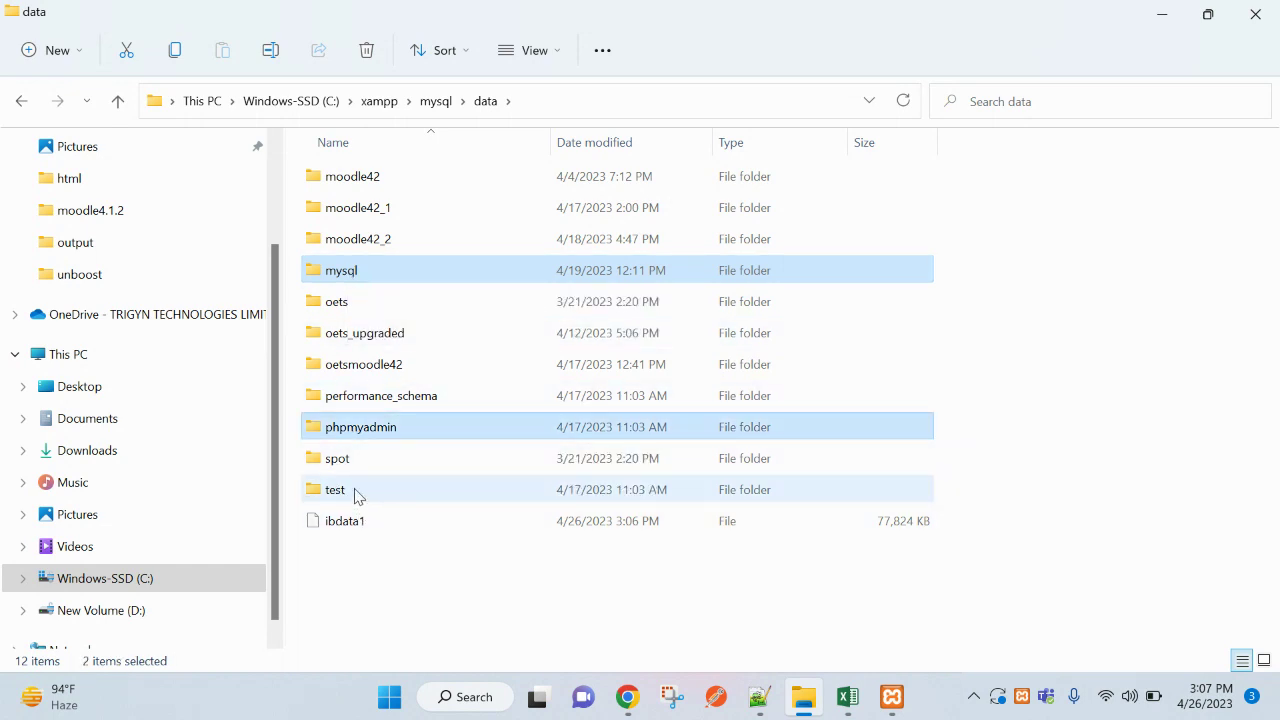
pyautogui.keyDown('ctrl'); pyautogui.click(357, 494); pyautogui.keyUp('ctrl')
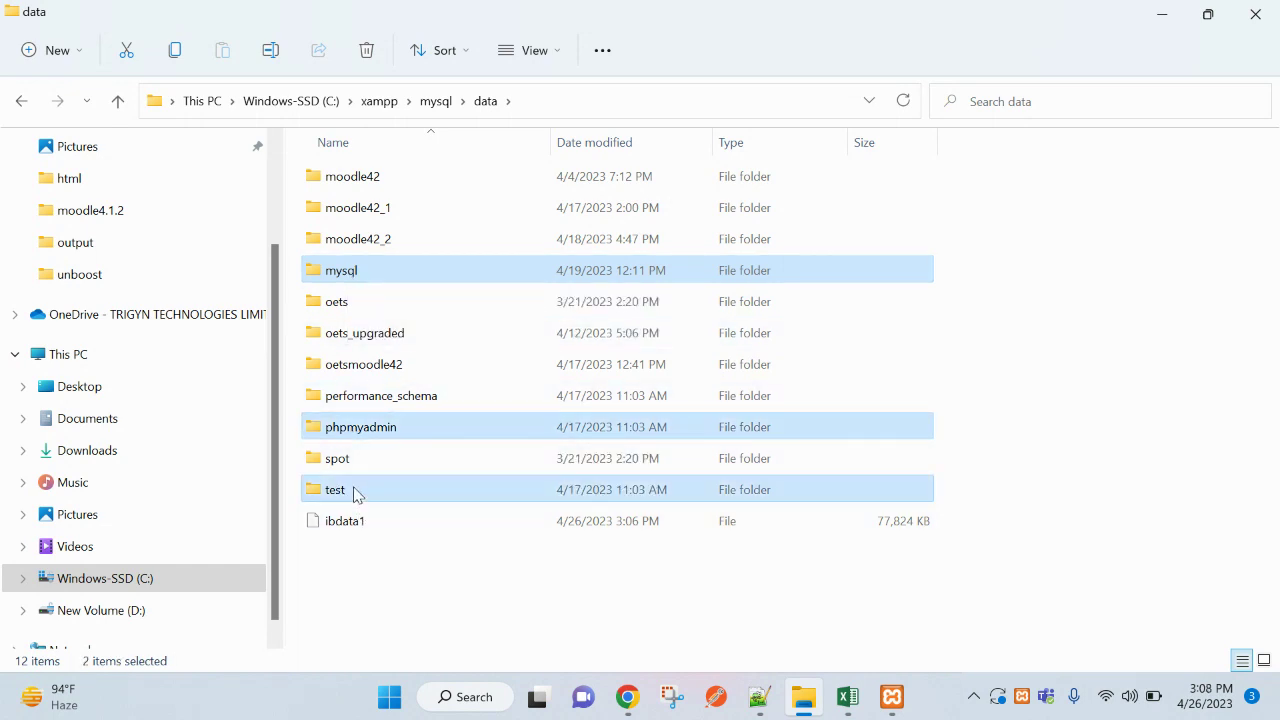
pyautogui.keyDown('ctrl'); pyautogui.click(383, 398); pyautogui.keyUp('ctrl')
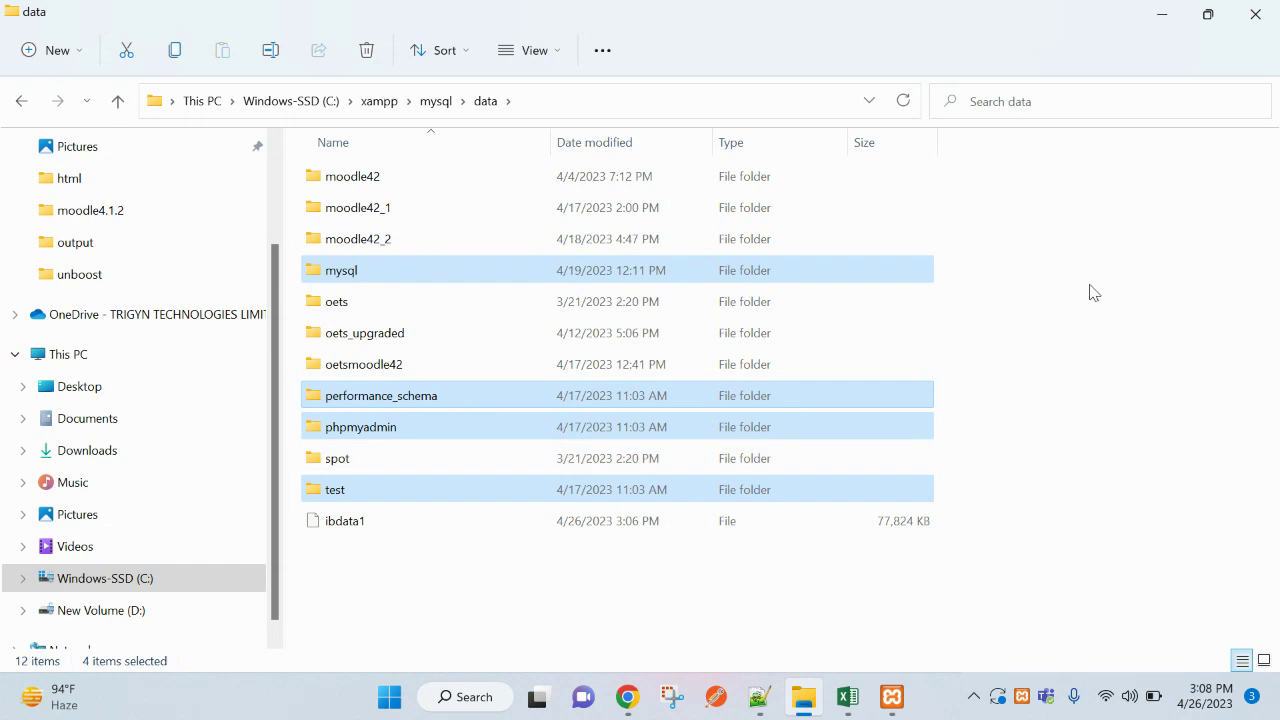
pyautogui.hotkey('shift', 'Delete')
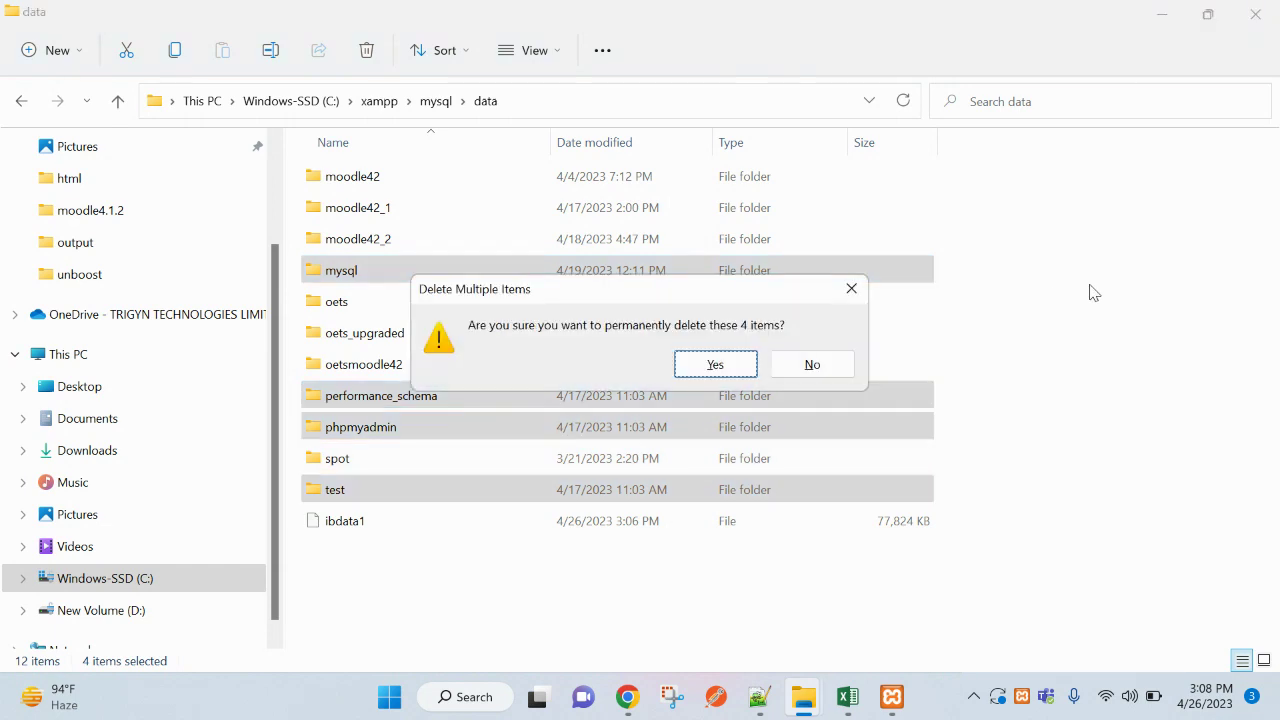
pyautogui.press('Return')
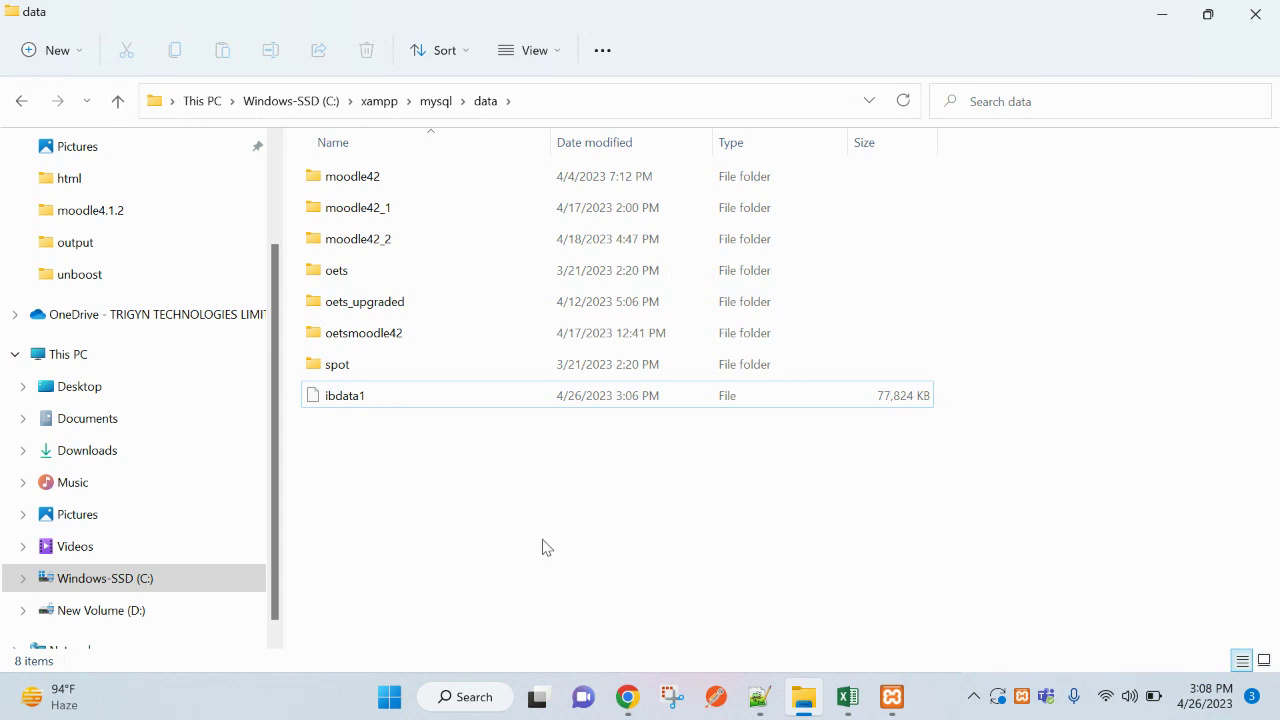
# Review the remaining database folders and the ibdata1 file in the data folder
pyautogui.moveTo(536, 524); pyautogui.dragTo(408, 178)
pyautogui.click(394, 206)
pyautogui.click(383, 240)
pyautogui.click(366, 272)
pyautogui.click(355, 305)
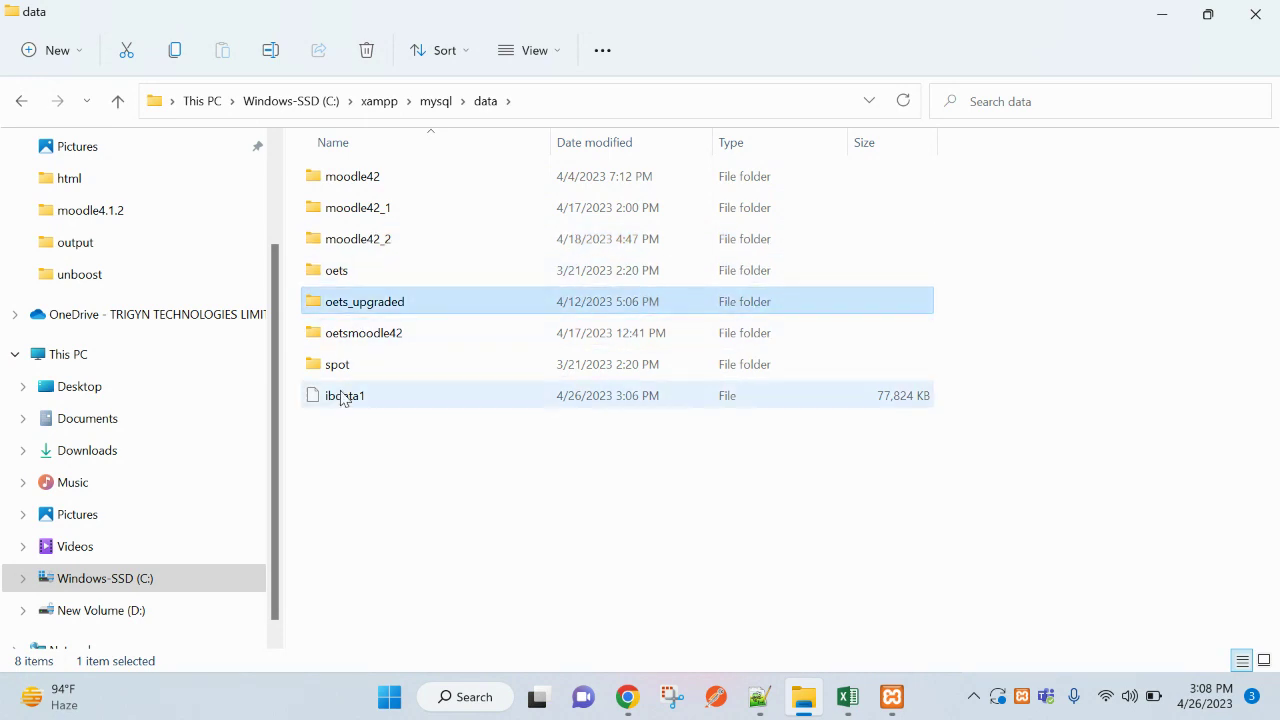
pyautogui.click(347, 438)
pyautogui.click(345, 400)
pyautogui.click(405, 490)
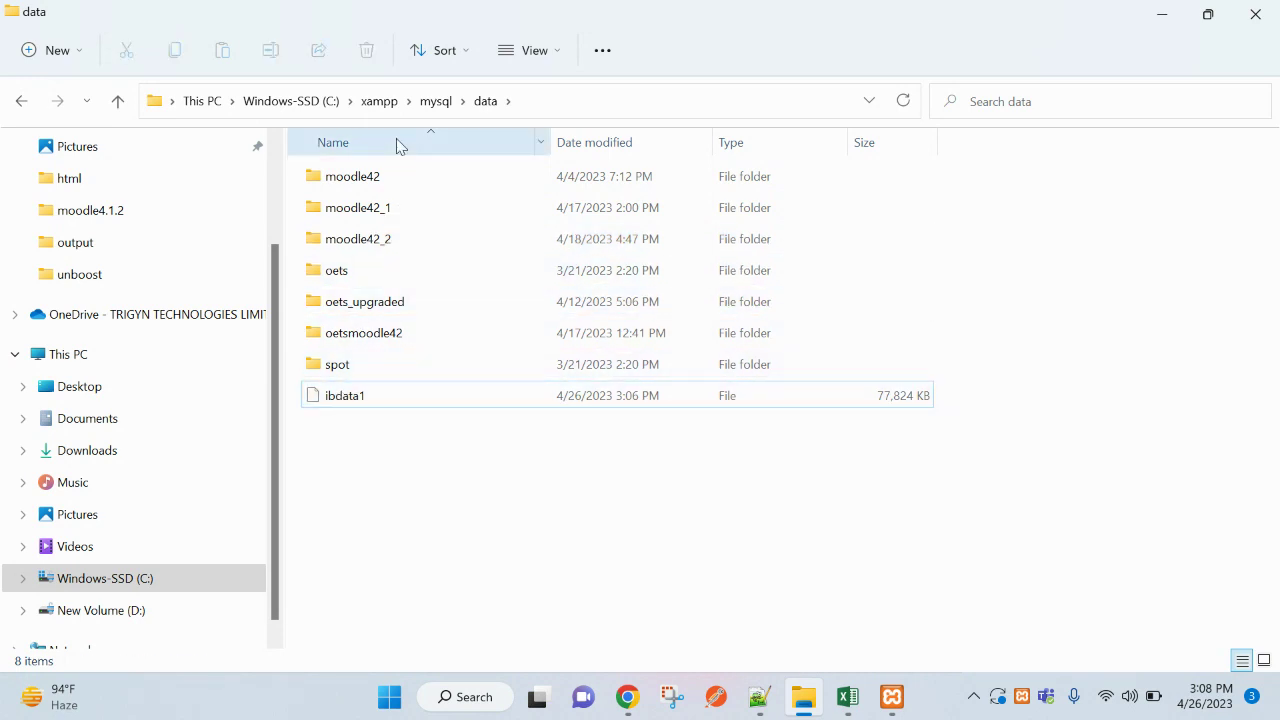
# Copy the mysql, performance_schema, phpmyadmin and test folders from C:\xampp\mysql\backup into the data folder
pyautogui.click(436, 104)
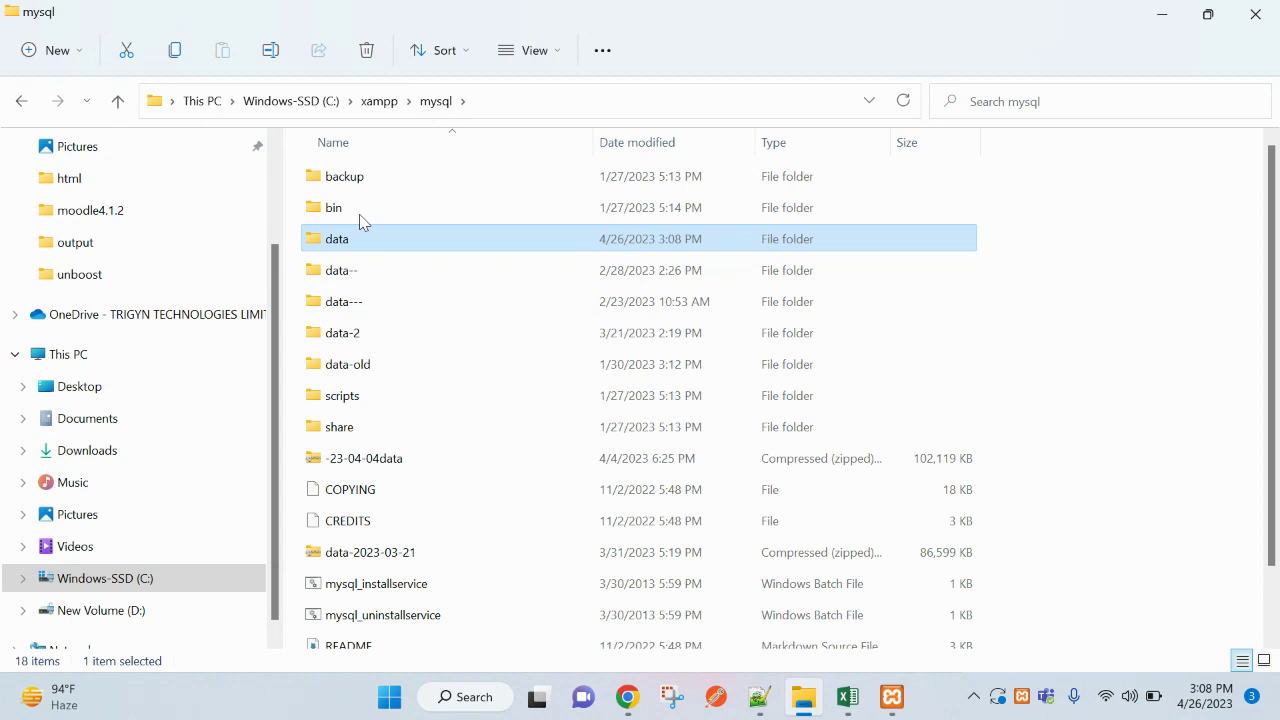
pyautogui.click(355, 181)
pyautogui.doubleClick(355, 181)
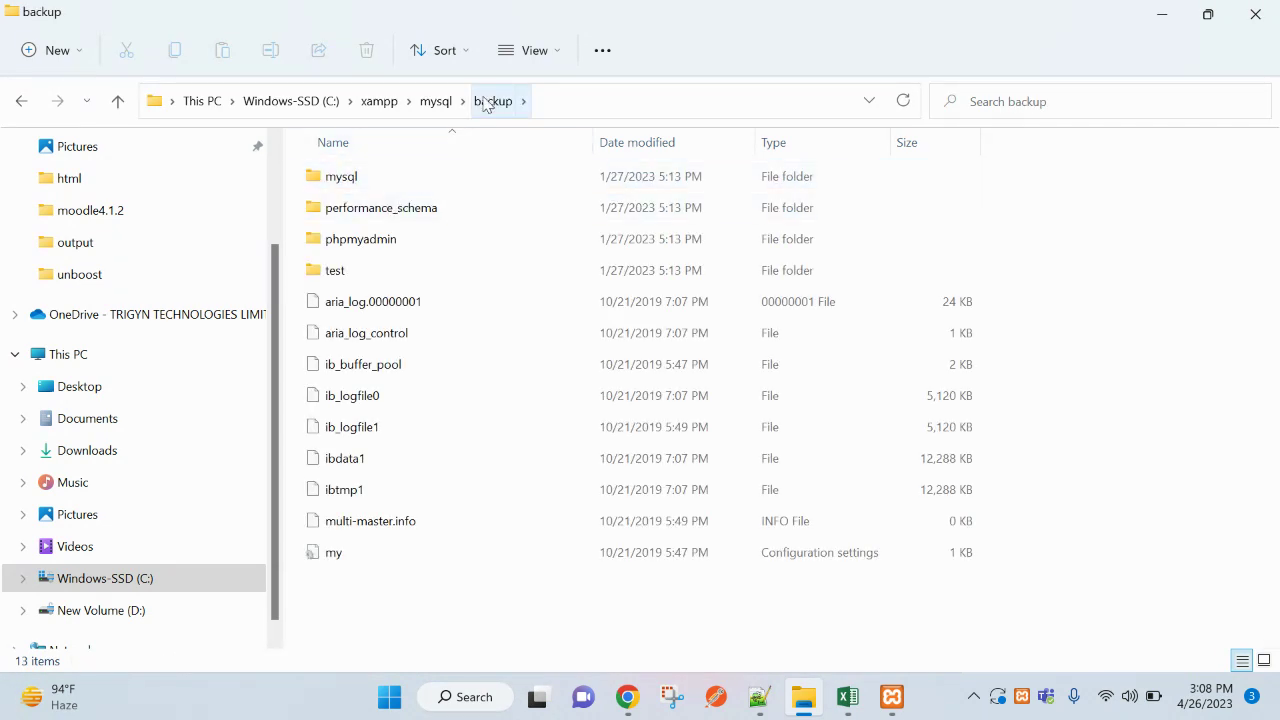
pyautogui.click(358, 182)
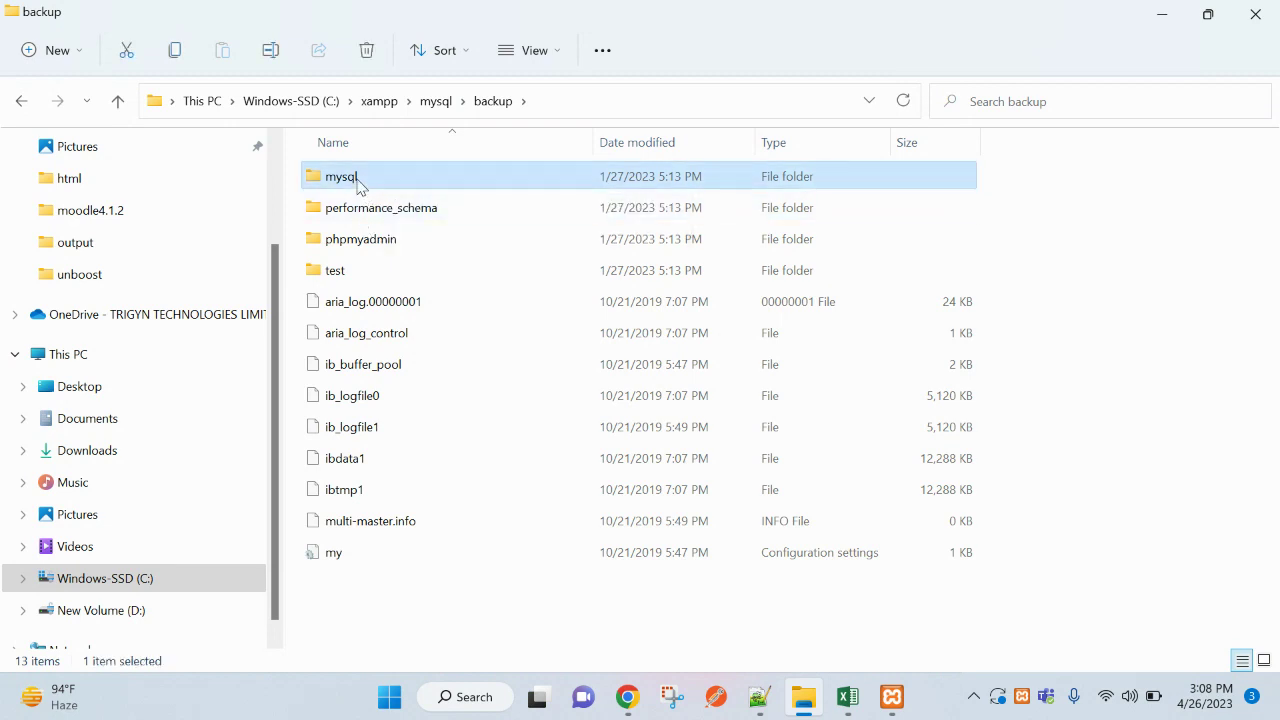
pyautogui.keyDown('ctrl'); pyautogui.click(352, 216); pyautogui.keyUp('ctrl')
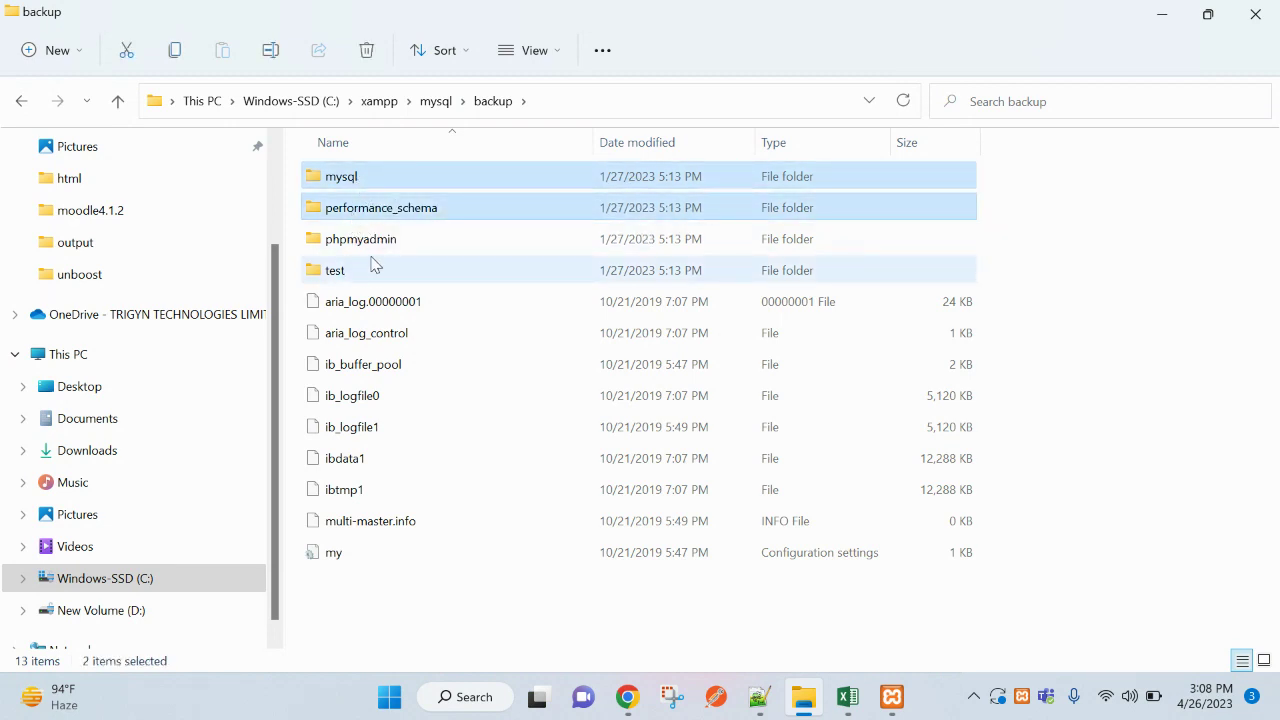
pyautogui.keyDown('ctrl'); pyautogui.click(378, 246); pyautogui.keyUp('ctrl')
pyautogui.keyDown('ctrl'); pyautogui.click(338, 277); pyautogui.keyUp('ctrl')
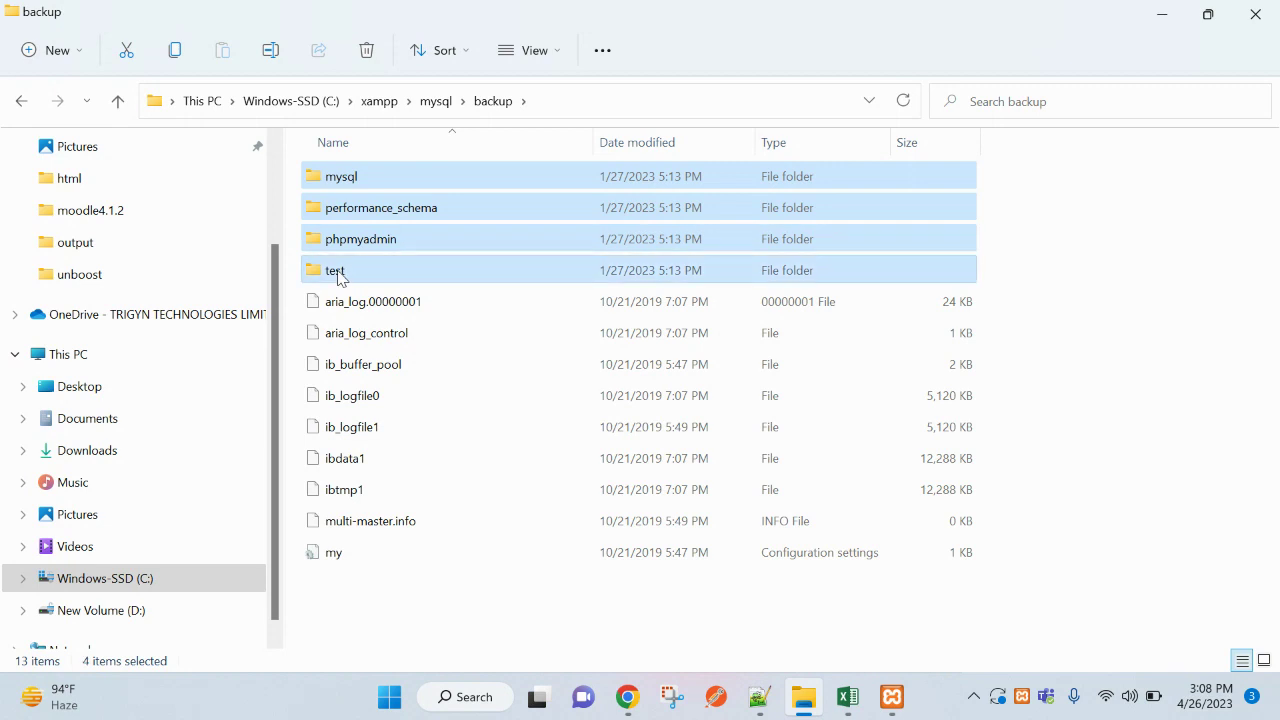
pyautogui.click(438, 104)
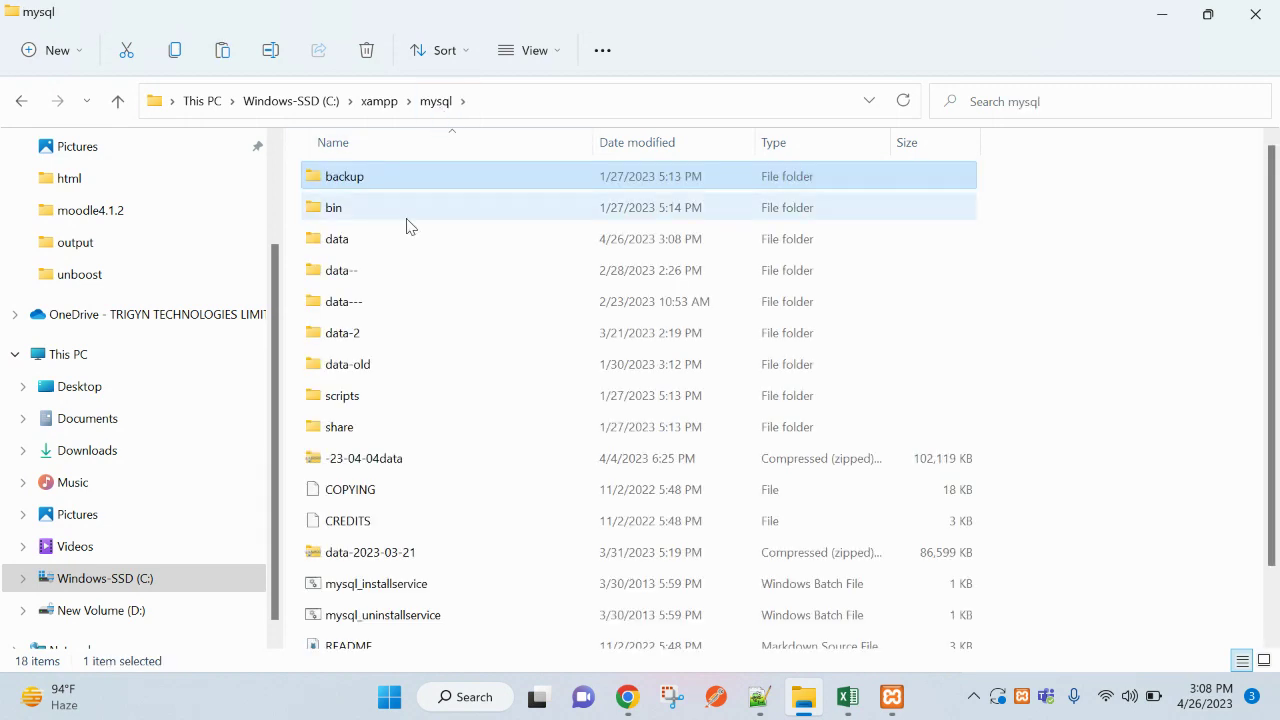
pyautogui.click(352, 250)
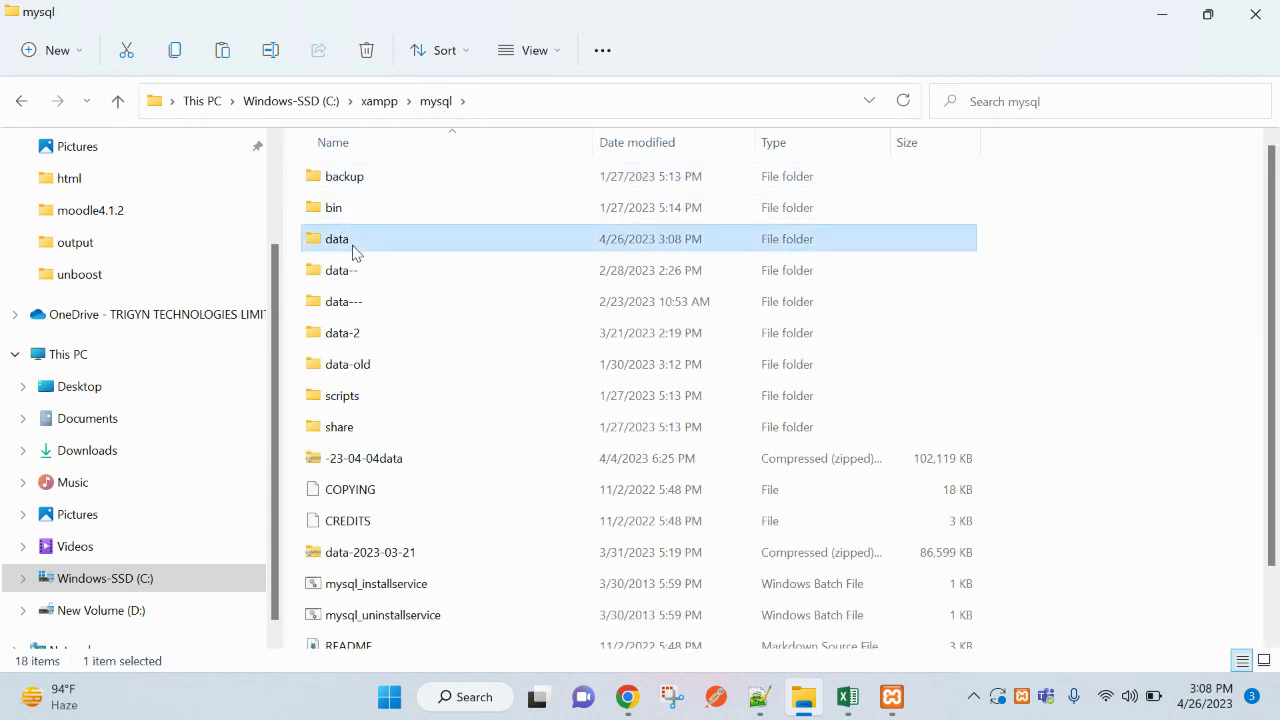
pyautogui.doubleClick(398, 245)
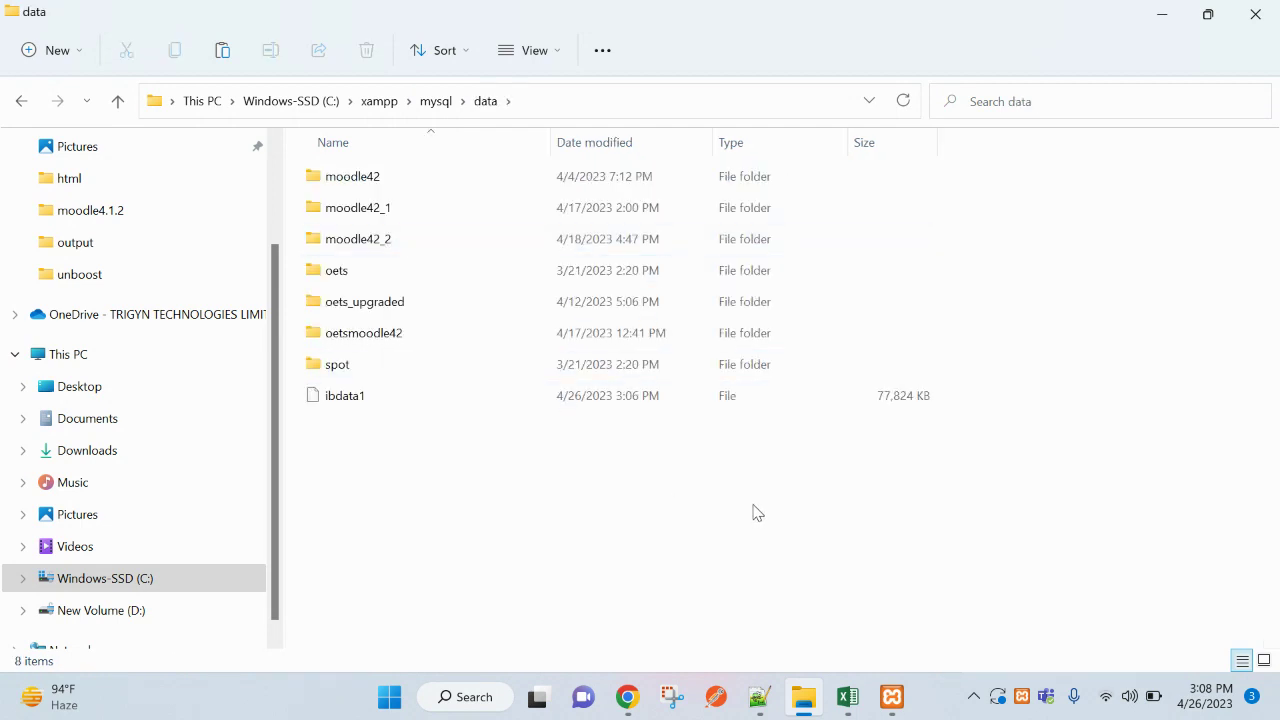
pyautogui.hotkey('ctrl', 'v')
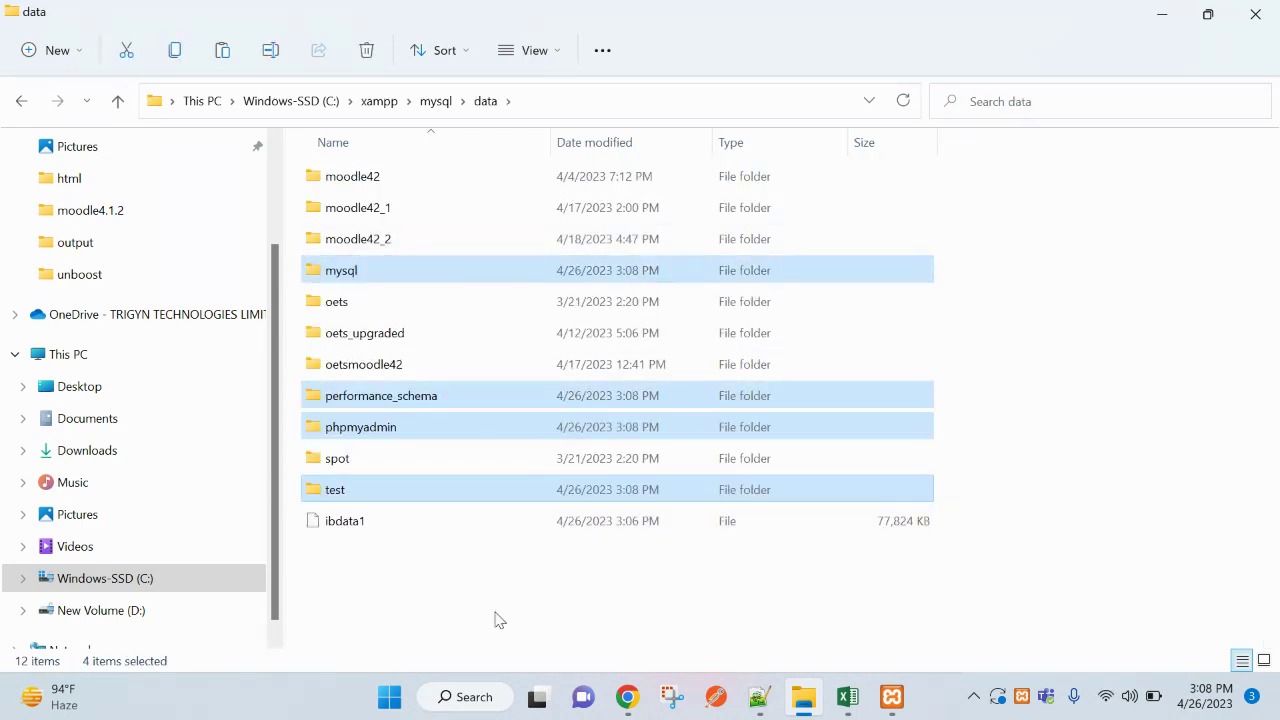
pyautogui.rightClick(754, 603)
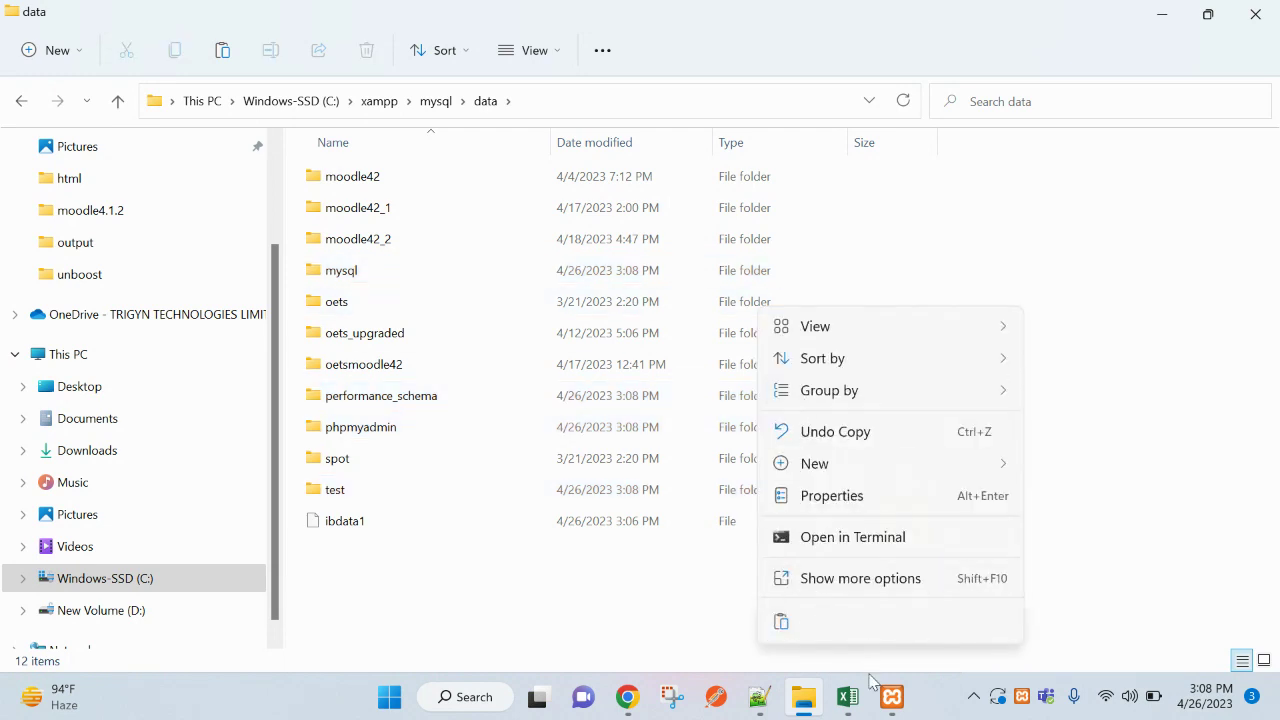
pyautogui.moveTo(886, 702)
pyautogui.click(884, 631)
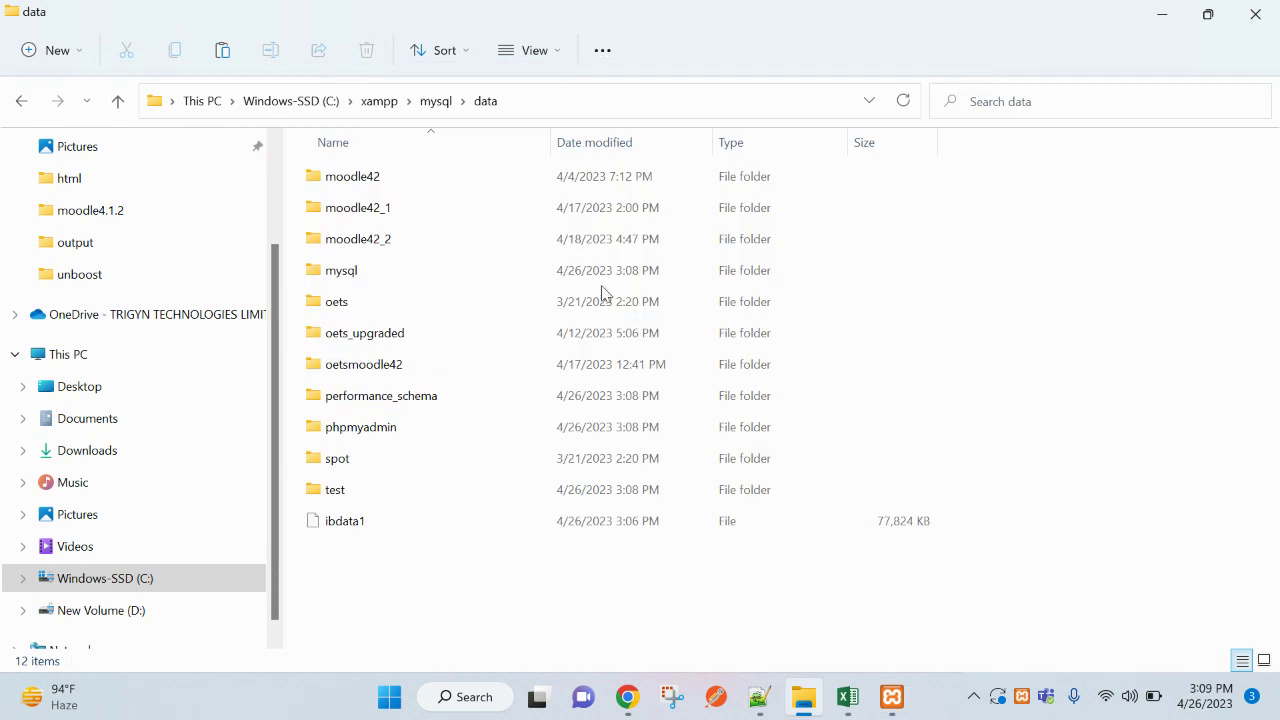
# Switch to the XAMPP Control Panel, move its window clear of the folder list, and start the MySQL module
pyautogui.click(892, 697)
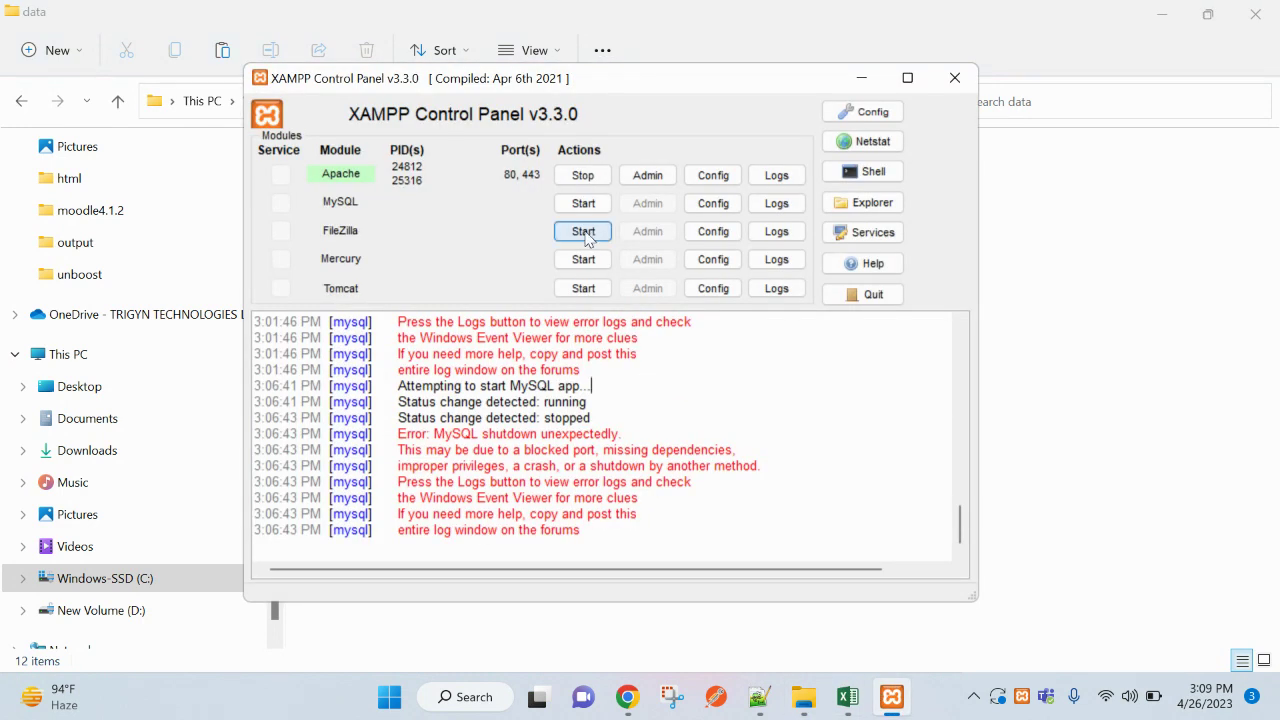
pyautogui.moveTo(537, 87); pyautogui.dragTo(711, 91)
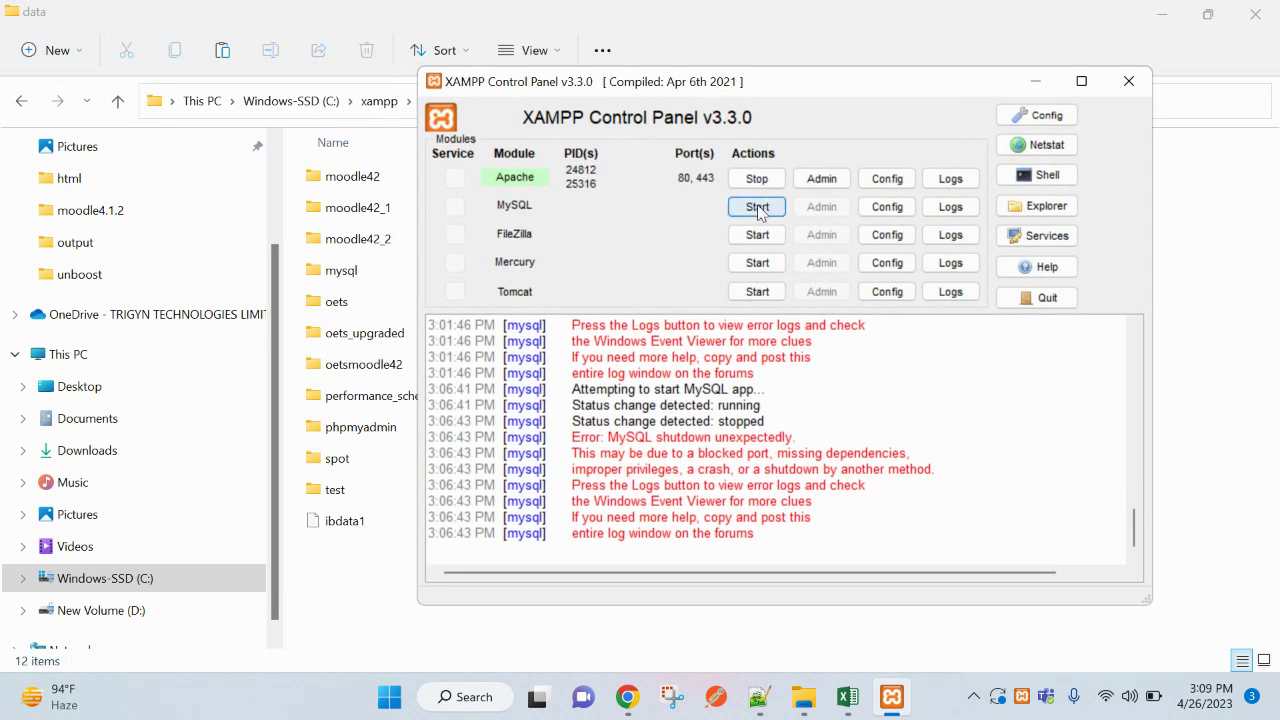
pyautogui.click(759, 210)
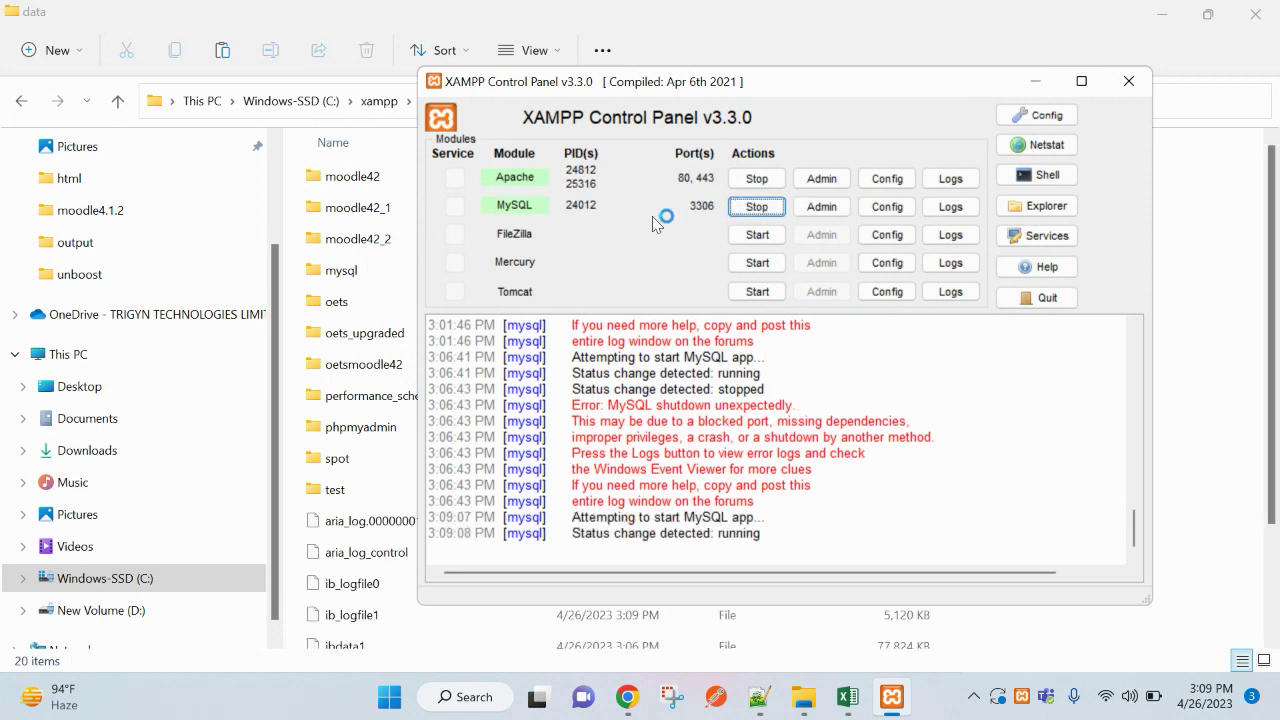
# Uncover the mysql data folder in File Explorer and check its folders and files after the MySQL start
pyautogui.moveTo(522, 88); pyautogui.dragTo(634, 89)
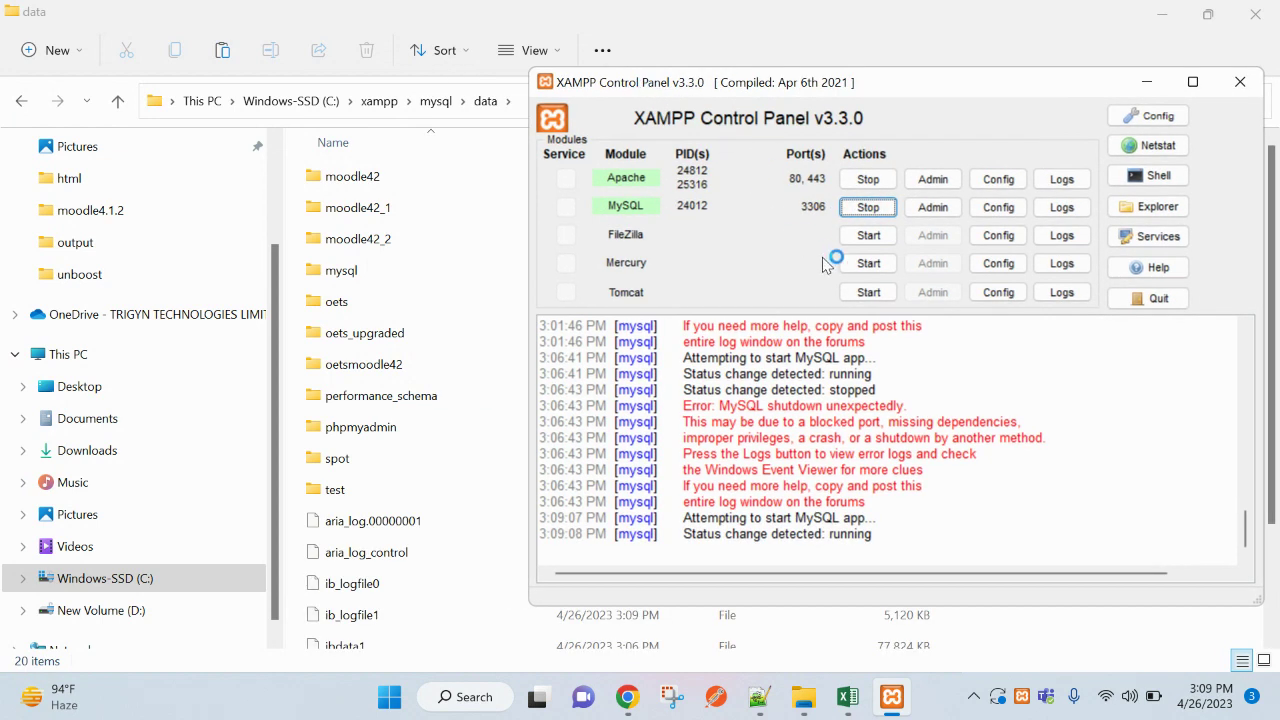
pyautogui.click(634, 35)
pyautogui.scroll(-2, 591, 343)
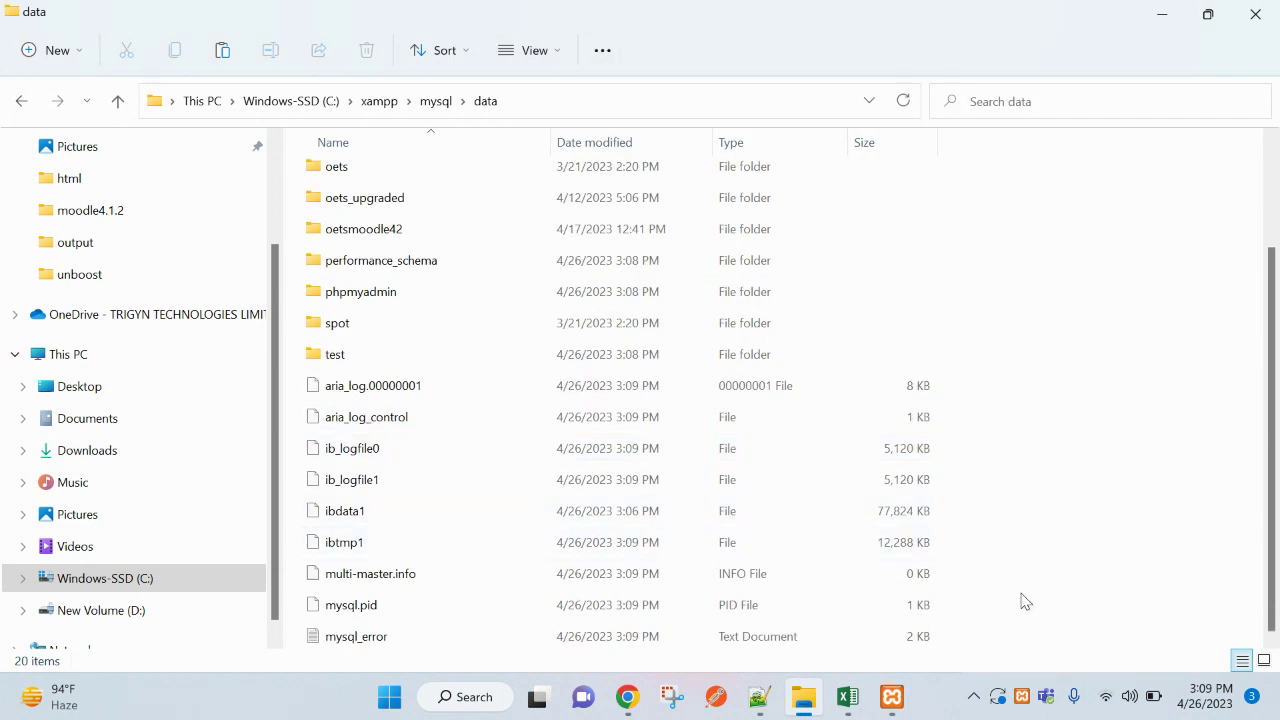
pyautogui.scroll(3, 600, 560)
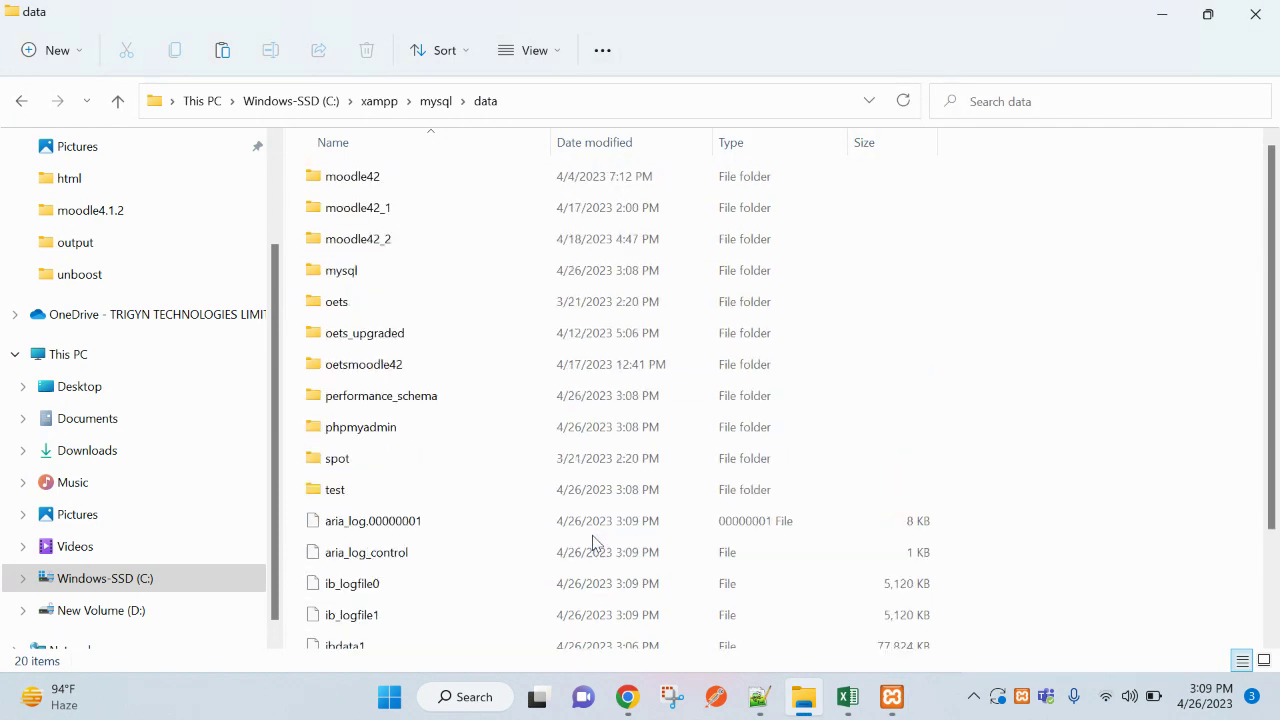
pyautogui.scroll(-3, 555, 457)
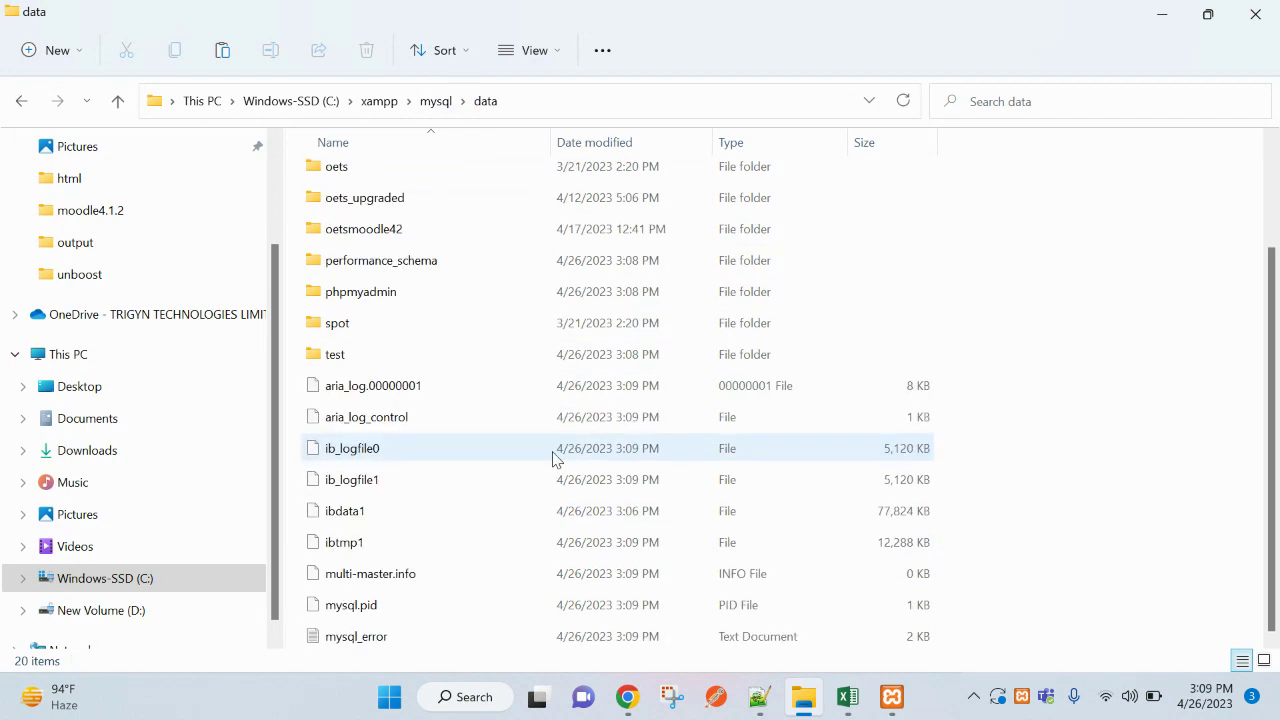
# Return to the XAMPP Control Panel and restart the MySQL module by stopping and starting it
pyautogui.hotkey('alt', 'Tab')
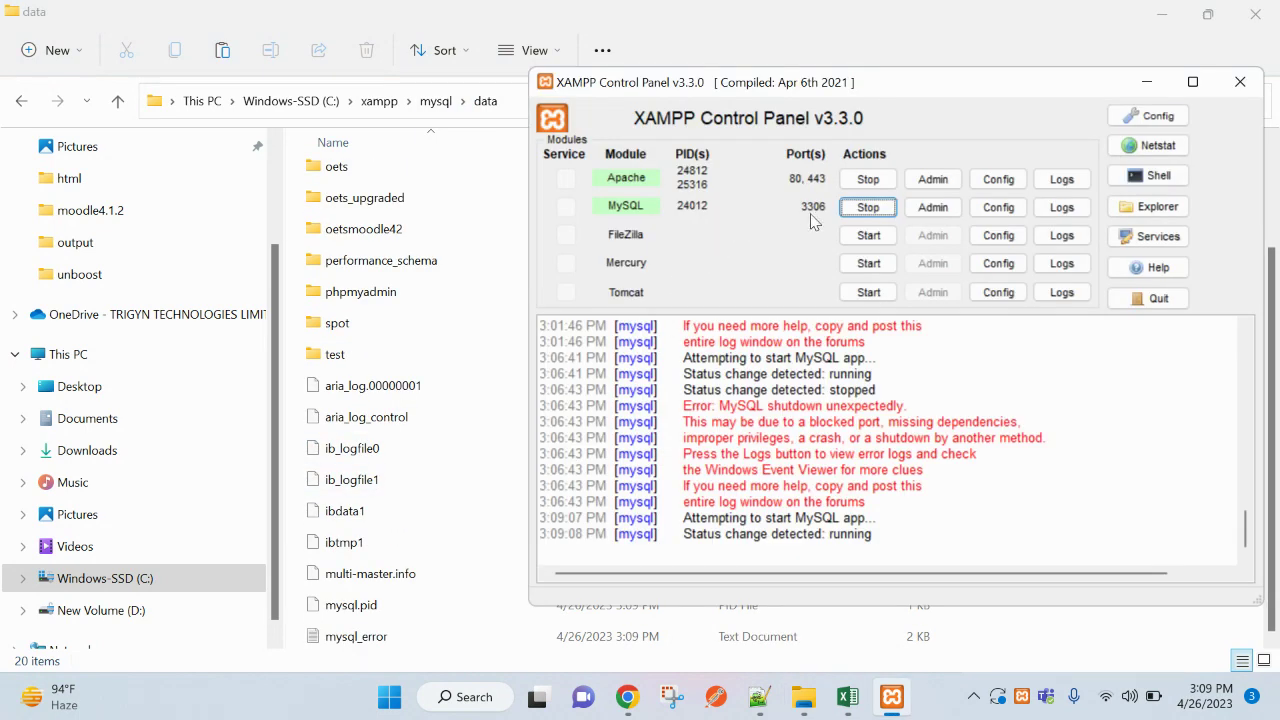
pyautogui.click(864, 210)
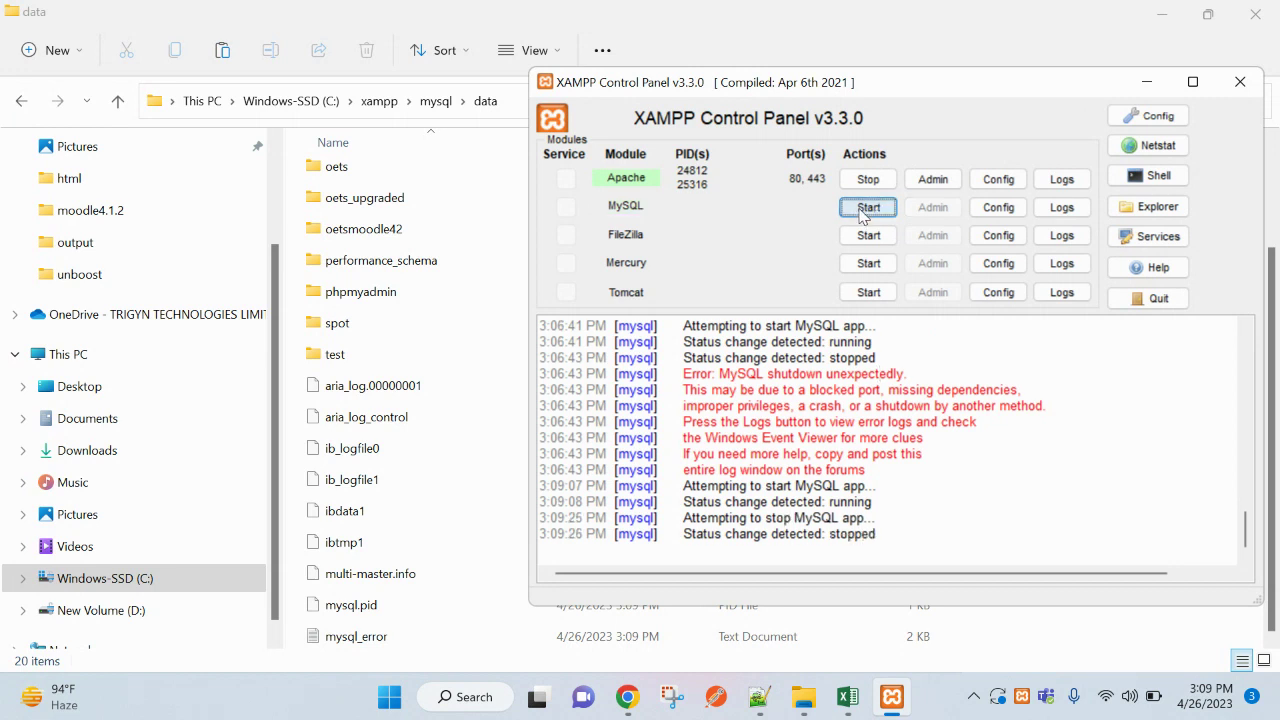
pyautogui.click(869, 208)
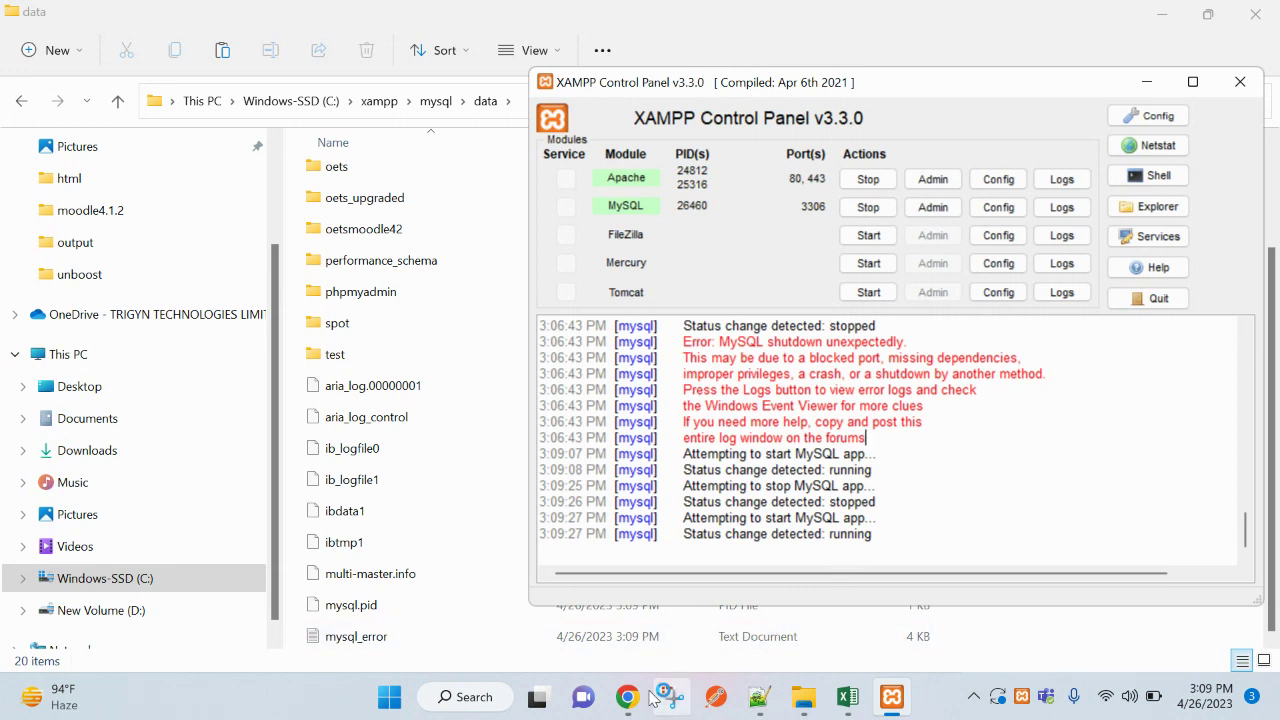
# Bring up the Chrome new tab window, and return to the XAMPP Control Panel to check the module statuses
pyautogui.moveTo(627, 697)
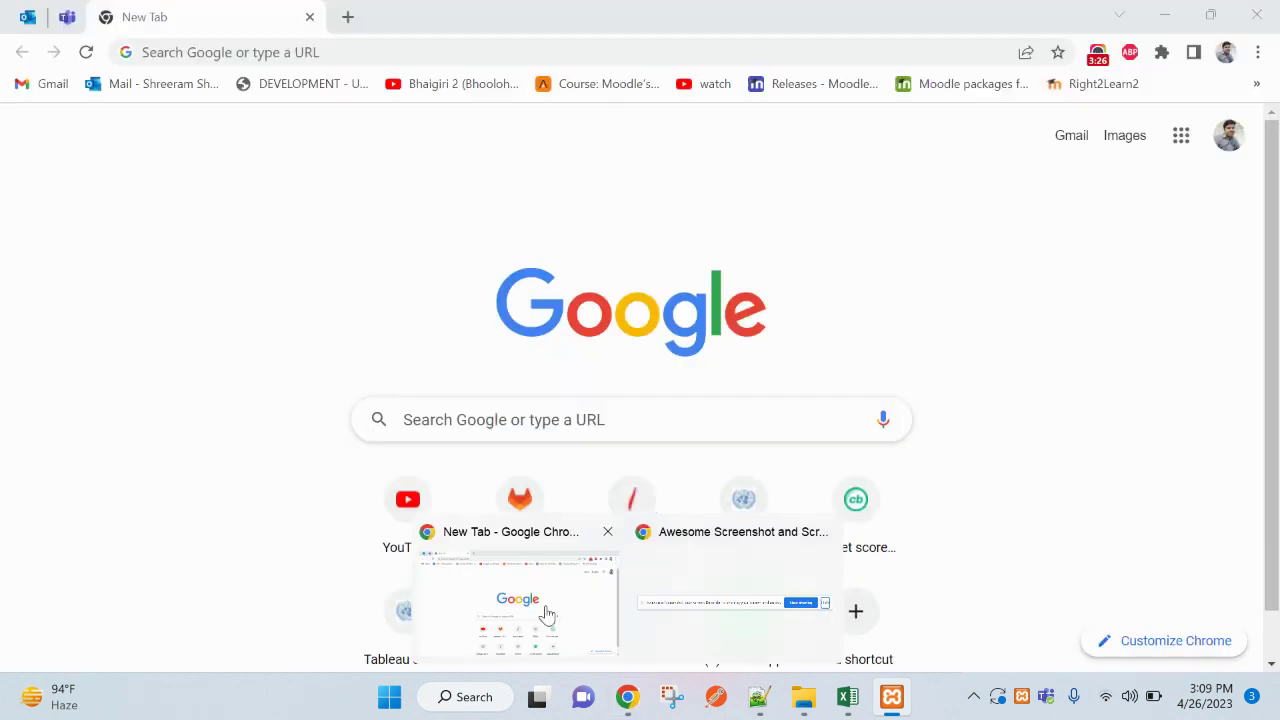
pyautogui.click(543, 611)
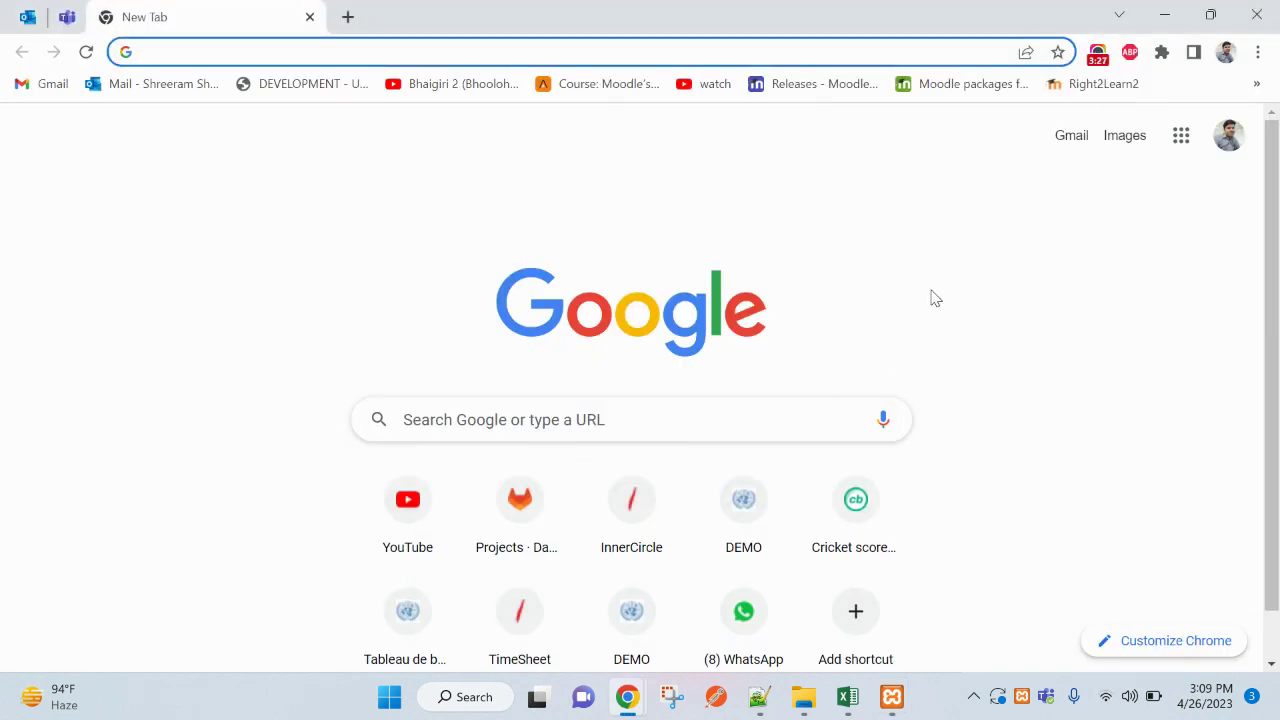
pyautogui.click(892, 697)
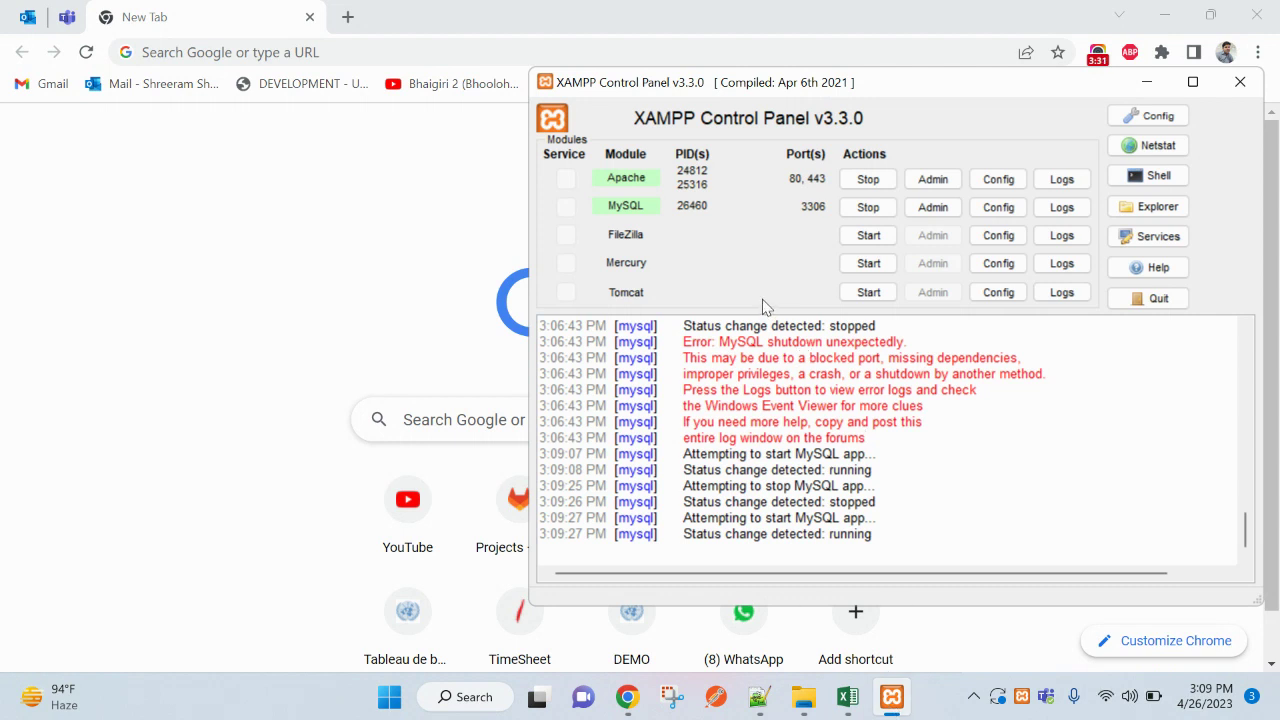